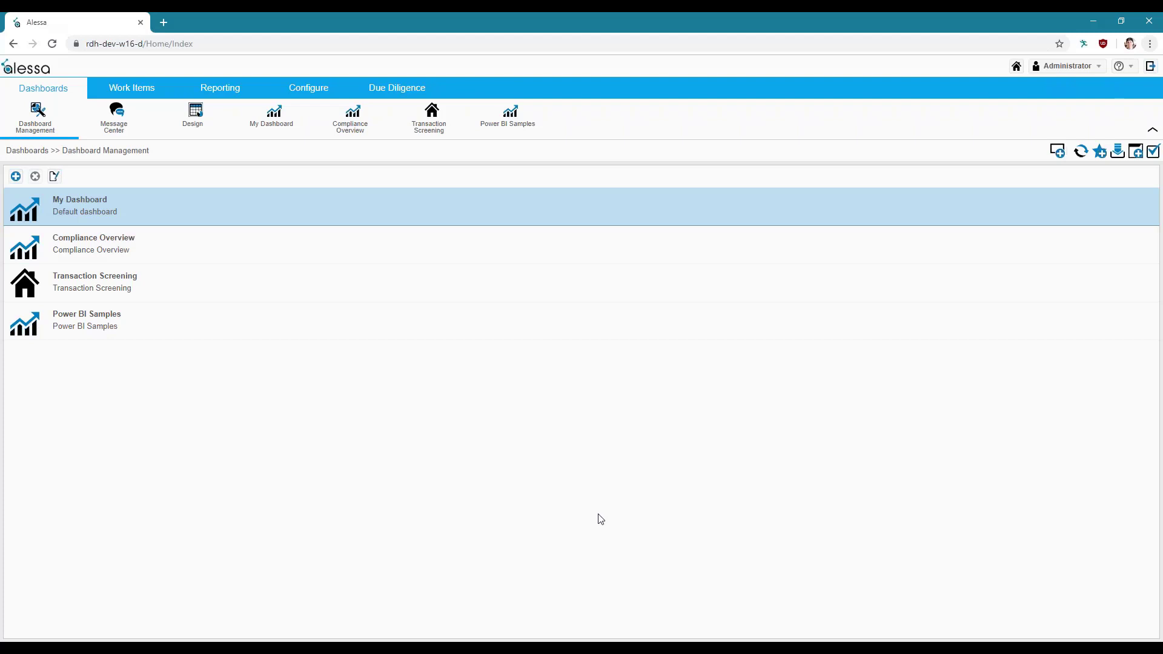
Step: Open the Visualizations configuration, view the Alessa settings and collapse the settings pane beside the dashboards
{"action": "left_click", "coordinate": [309, 88]}
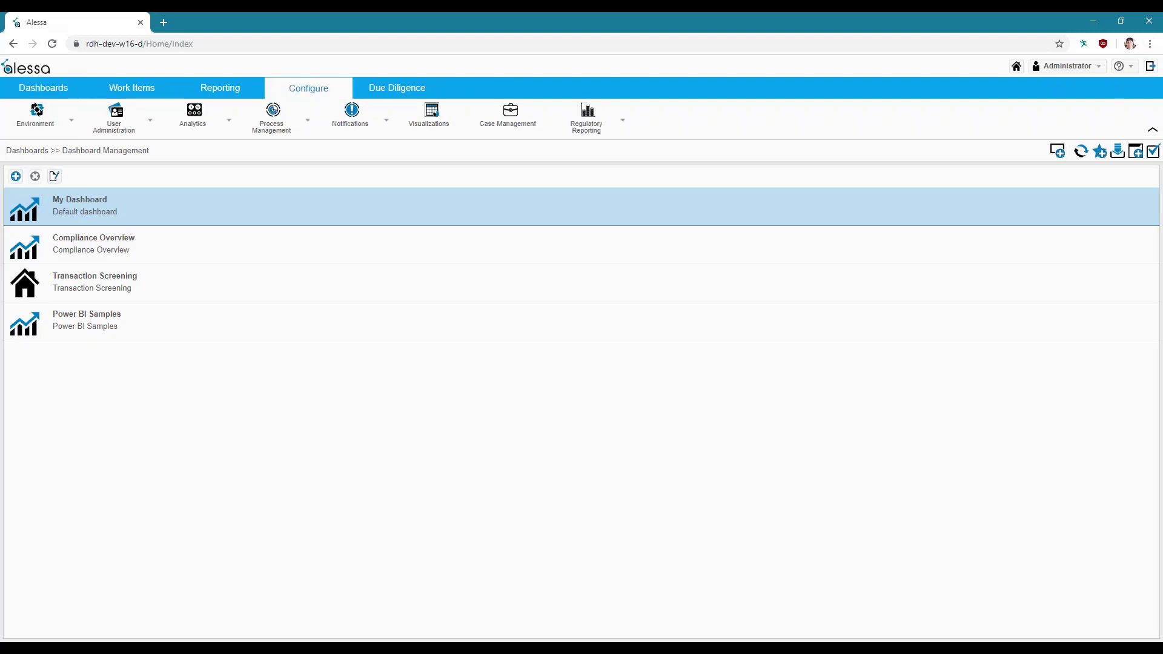
{"action": "left_click", "coordinate": [431, 125]}
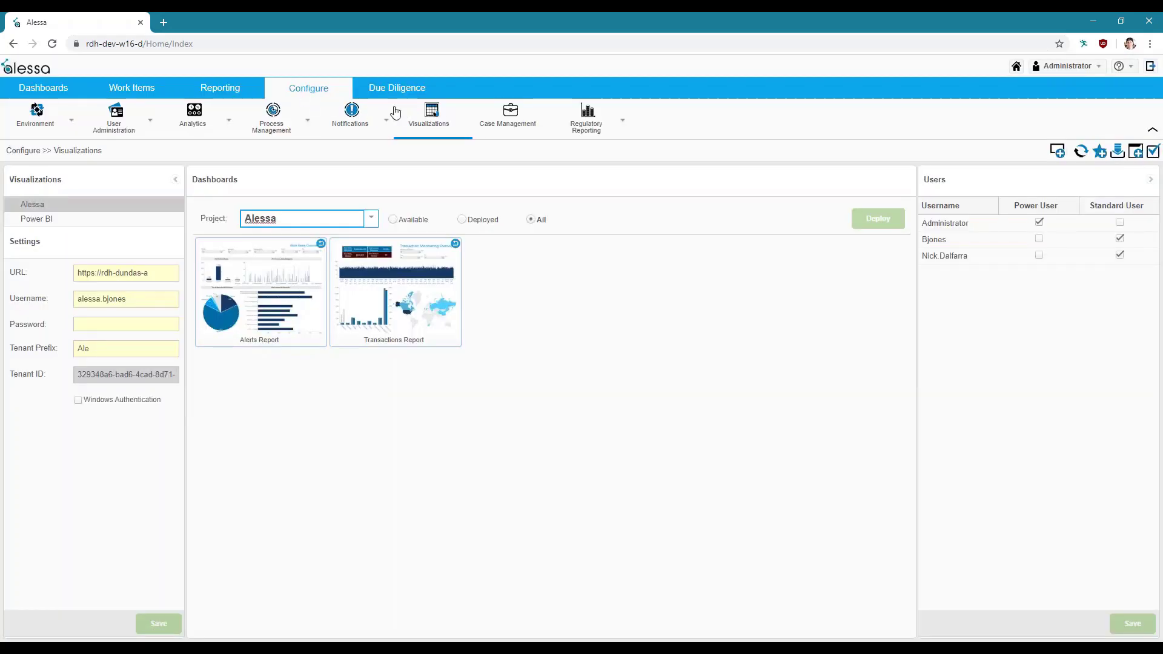
{"action": "left_click", "coordinate": [43, 210]}
{"action": "left_click", "coordinate": [175, 181]}
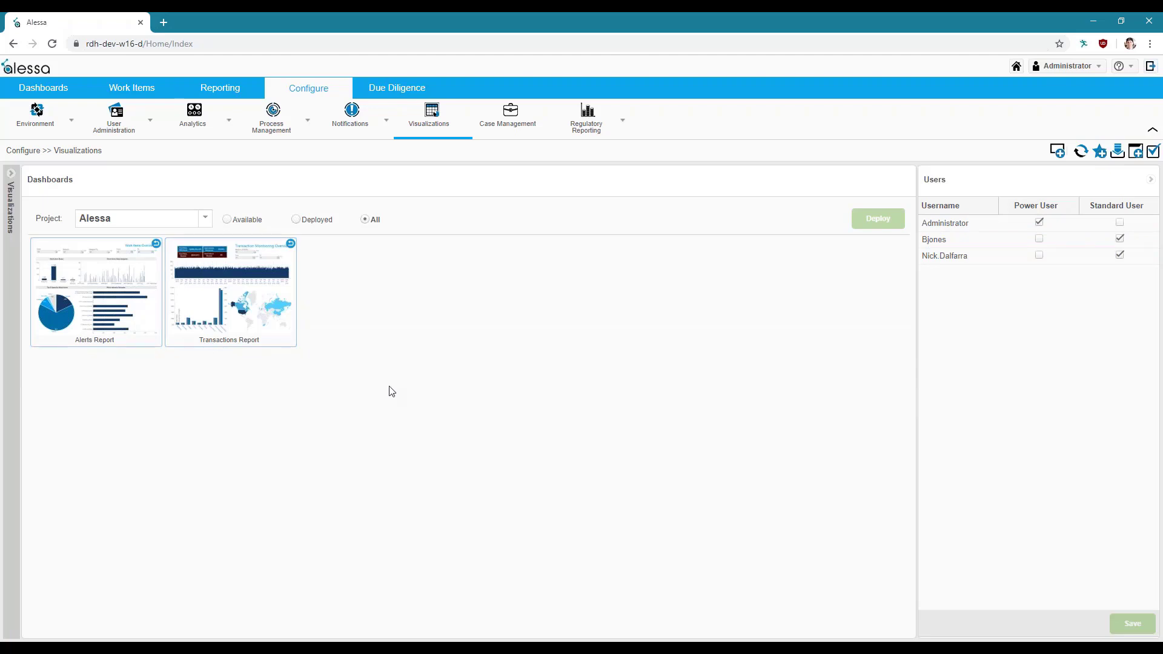
Step: Open the Compliance Overview dashboard for editing in Dashboard Management and review its available and selected panels
{"action": "left_click", "coordinate": [42, 92]}
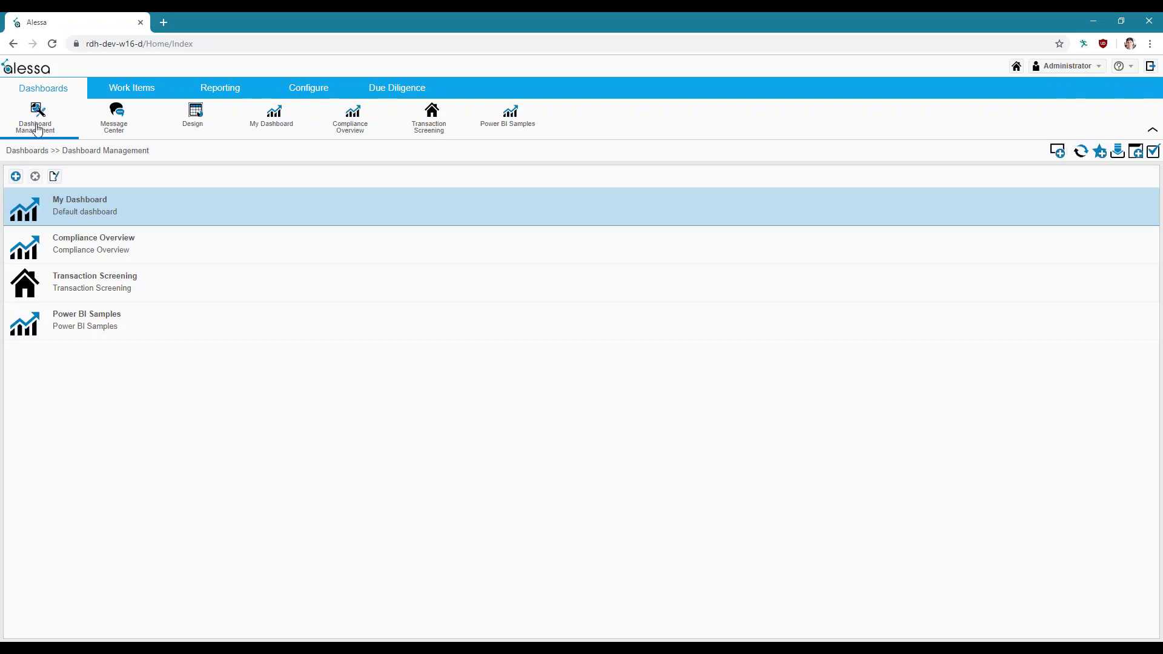
{"action": "left_click", "coordinate": [80, 248]}
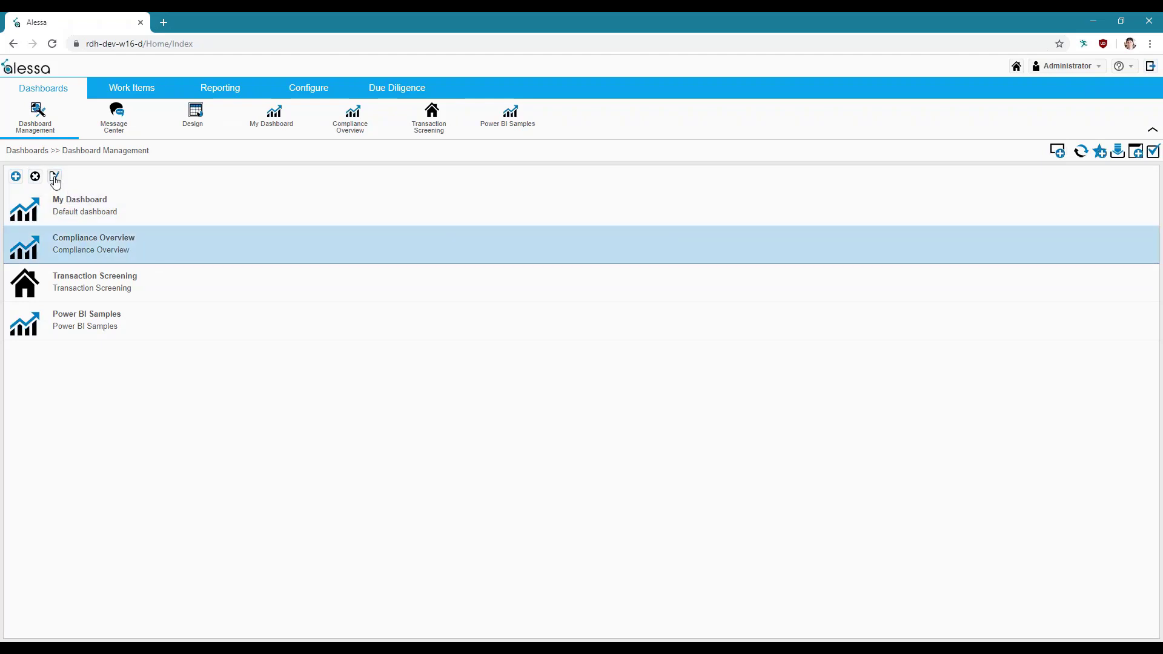
{"action": "left_click", "coordinate": [54, 176]}
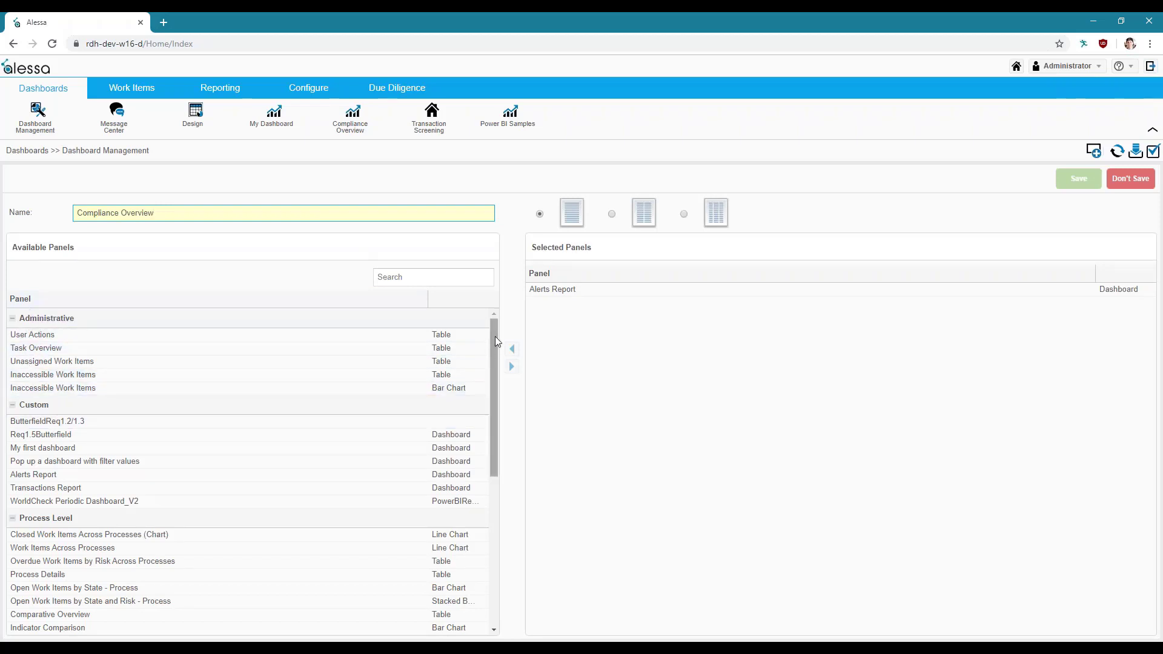
{"action": "mouse_move", "coordinate": [496, 337]}
{"action": "left_mouse_down"}
{"action": "mouse_move", "coordinate": [496, 460]}
{"action": "mouse_move", "coordinate": [506, 432]}
{"action": "mouse_move", "coordinate": [496, 530]}
{"action": "mouse_move", "coordinate": [496, 343]}
{"action": "left_mouse_up"}
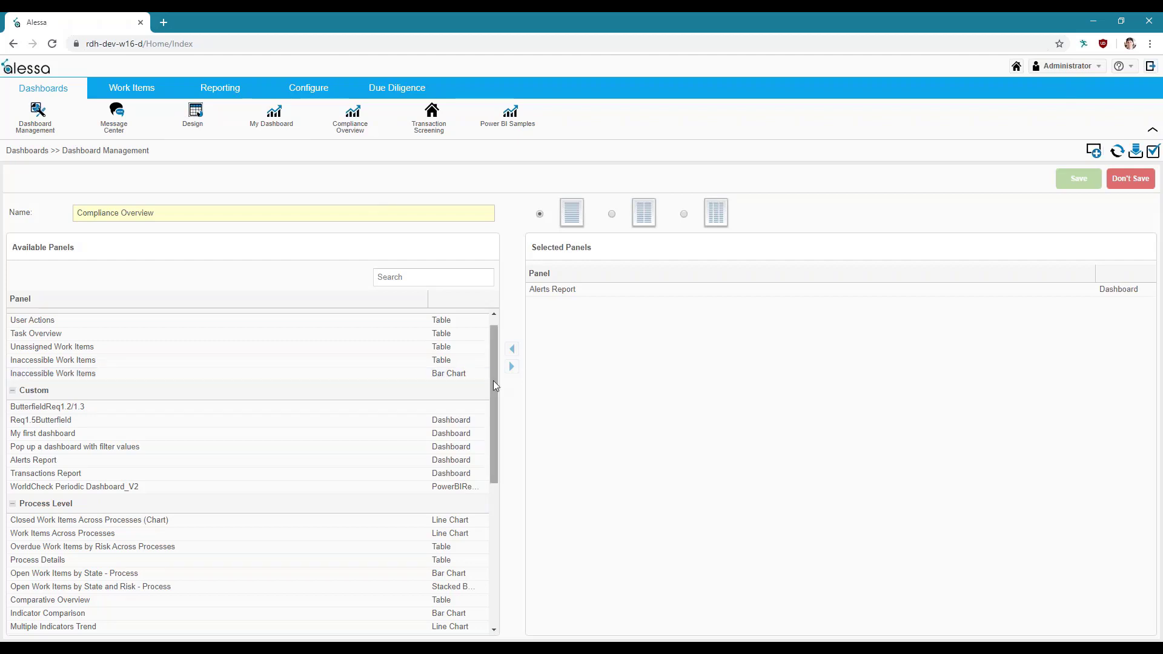
{"action": "left_click_drag", "start_coordinate": [495, 372], "coordinate": [499, 351]}
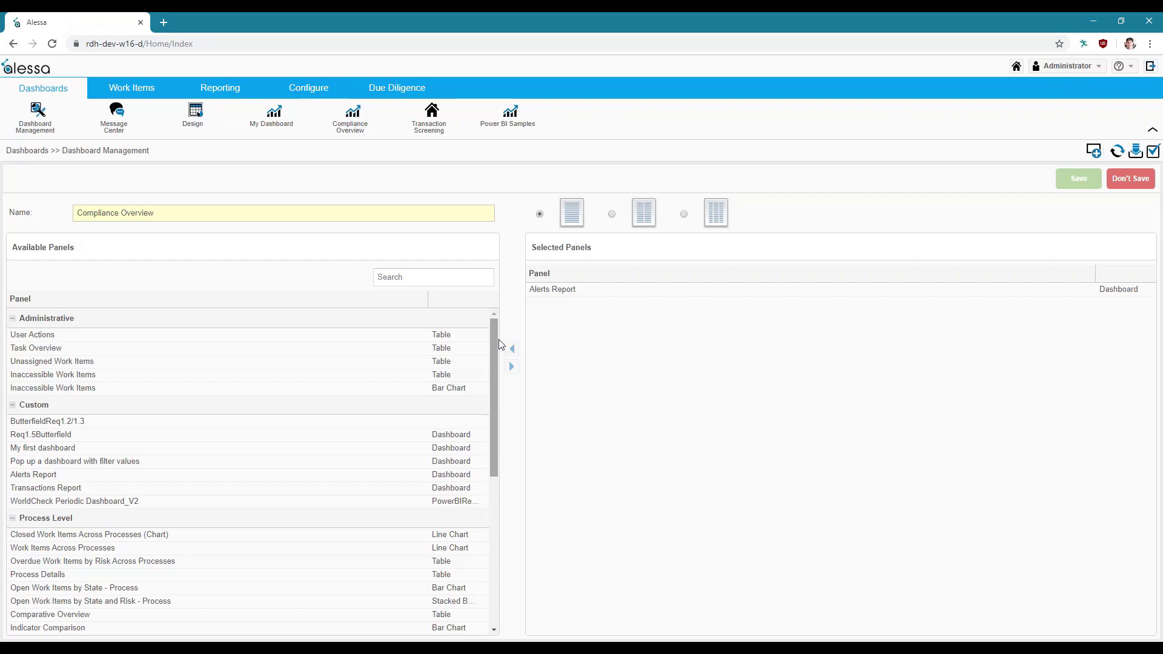
{"action": "left_click", "coordinate": [347, 419]}
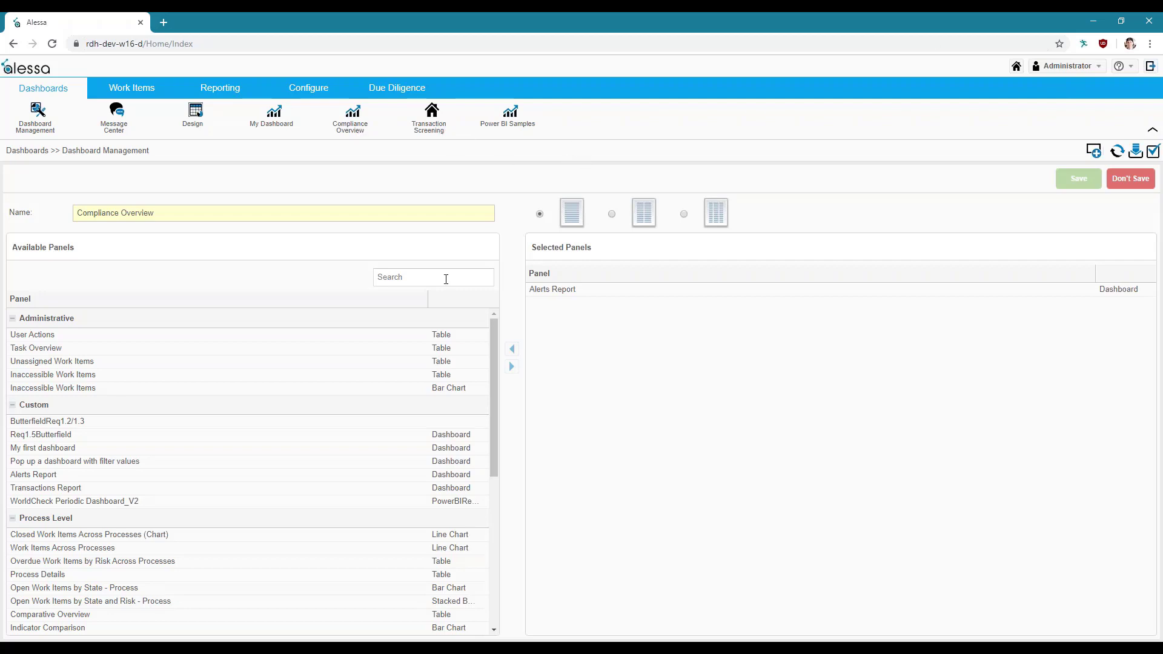
{"action": "left_click", "coordinate": [559, 293]}
Step: Display the Compliance Overview dashboard and filter its Alerts Report to the second assignee listed under Assigned To
{"action": "left_click", "coordinate": [358, 130]}
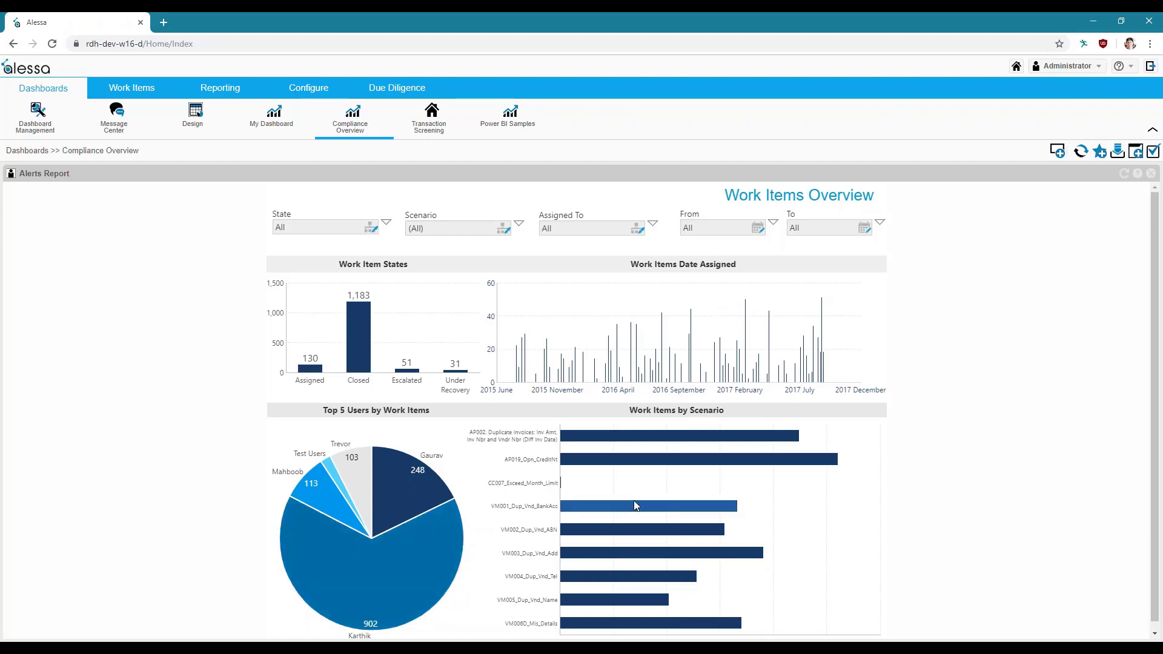
{"action": "mouse_move", "coordinate": [636, 506]}
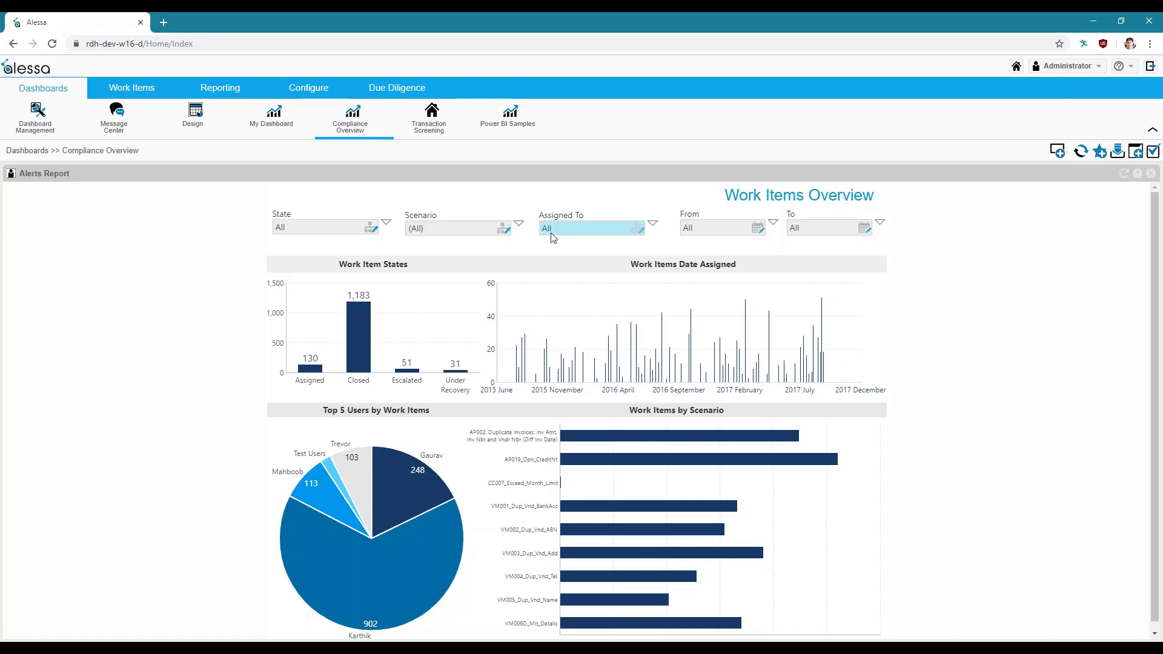
{"action": "left_click", "coordinate": [574, 228]}
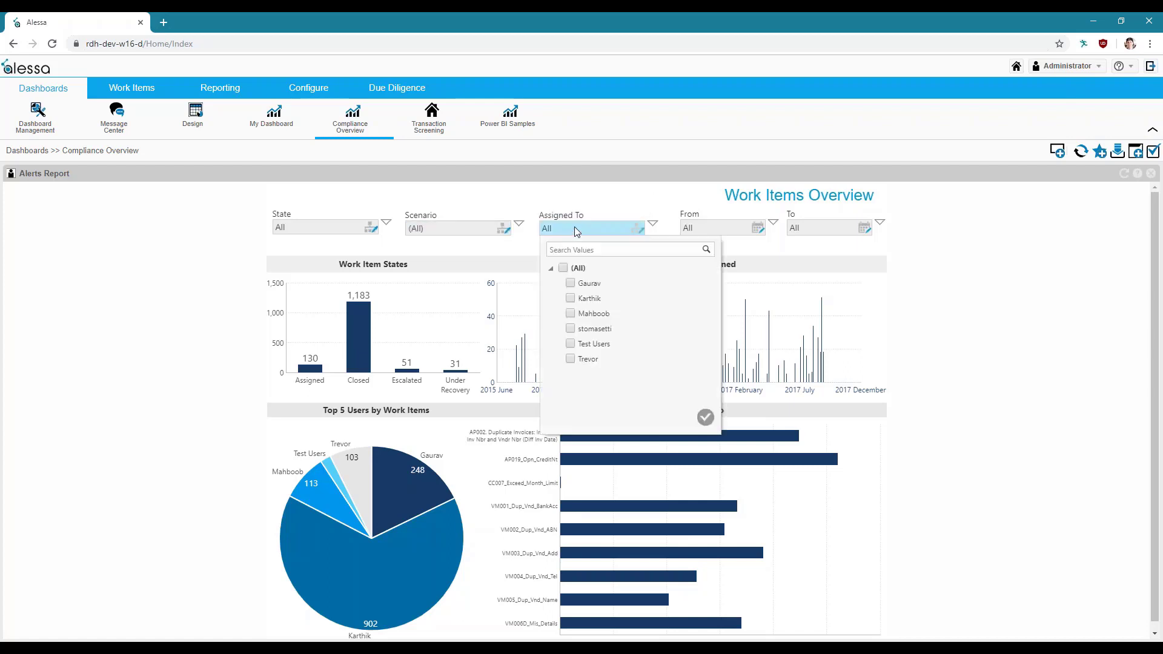
{"action": "left_click", "coordinate": [572, 300]}
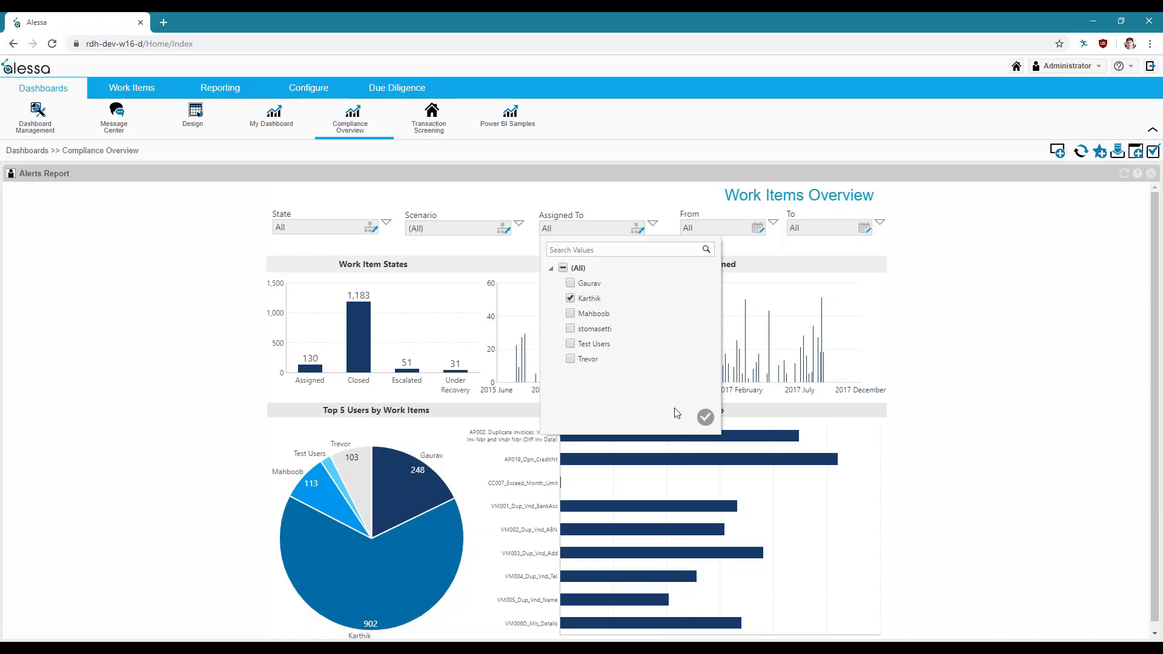
{"action": "left_click", "coordinate": [705, 417]}
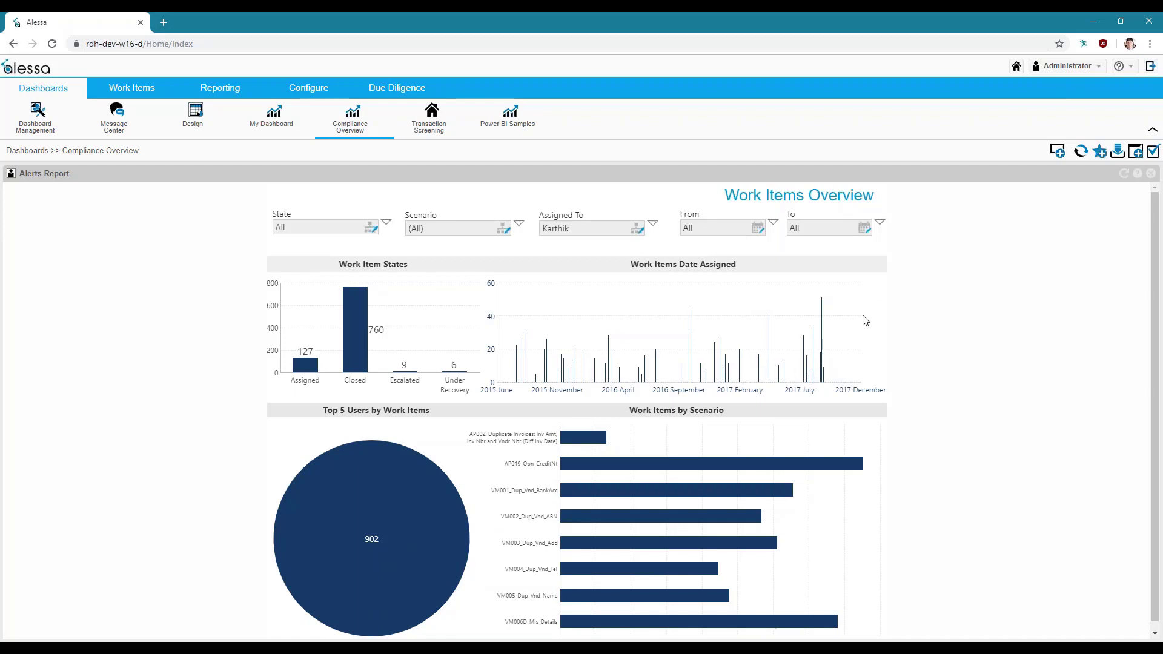
Step: Limit the report's date range to 2017 with an advanced token offset, using the Previous year token and a lowered offset
{"action": "left_click", "coordinate": [882, 224]}
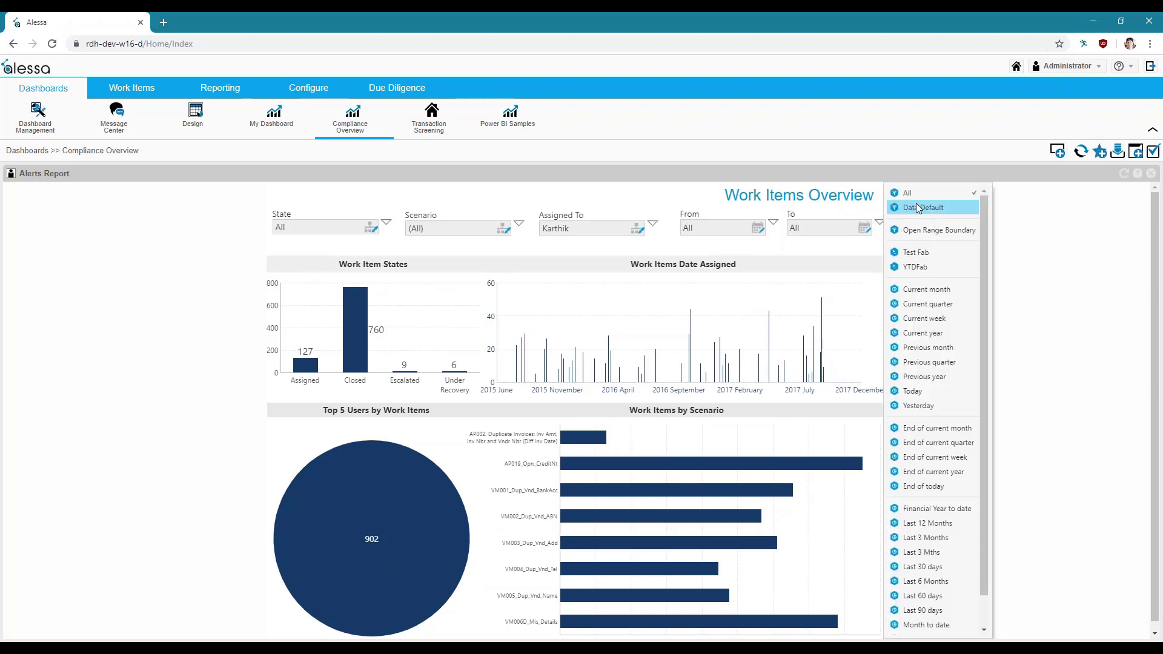
{"action": "scroll", "coordinate": [933, 492], "scroll_direction": "down", "scroll_amount": 1}
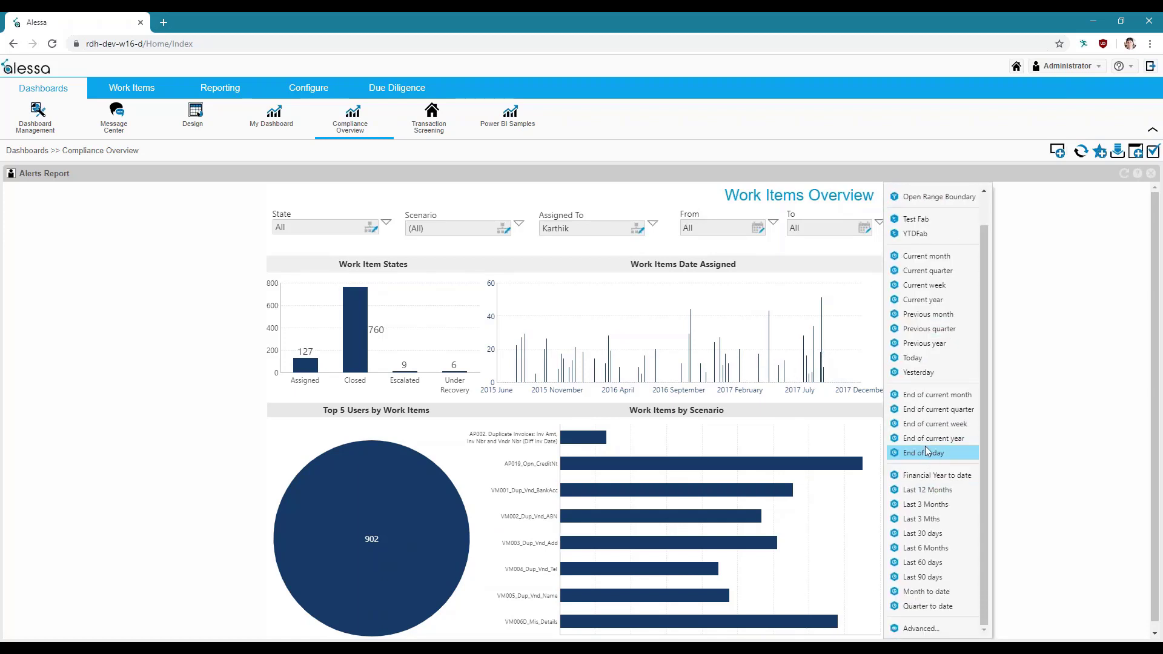
{"action": "left_click", "coordinate": [757, 233]}
{"action": "left_click", "coordinate": [881, 229]}
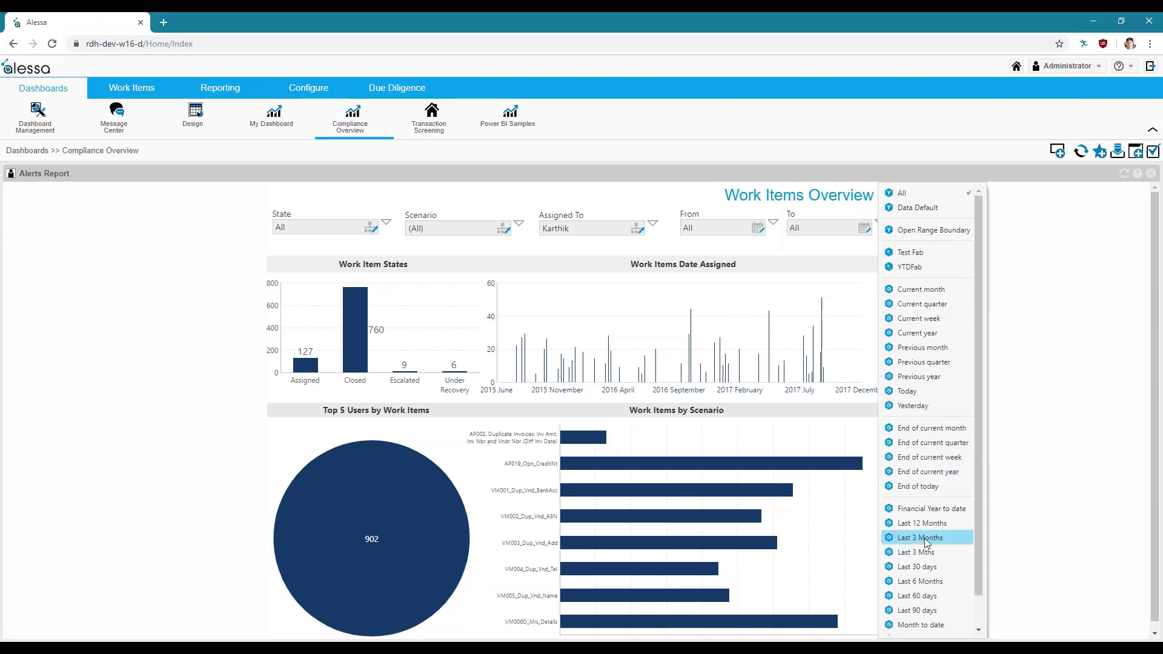
{"action": "scroll", "coordinate": [933, 606], "scroll_direction": "down", "scroll_amount": 1}
{"action": "left_click", "coordinate": [942, 632]}
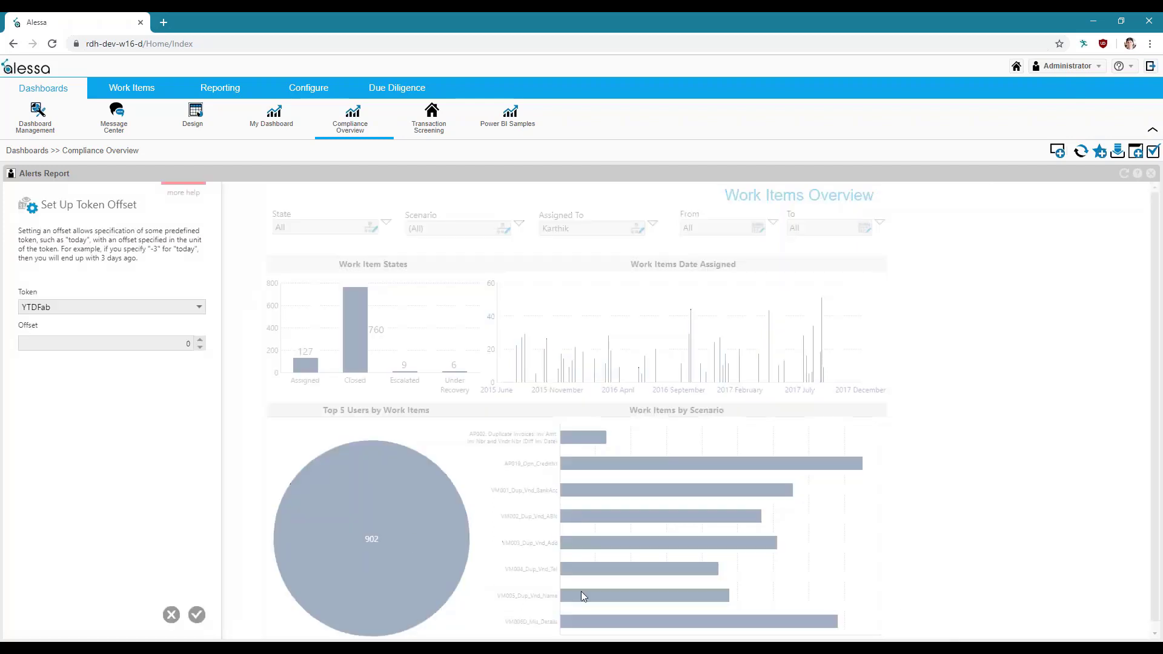
{"action": "left_click", "coordinate": [198, 309]}
{"action": "scroll", "coordinate": [154, 427], "scroll_direction": "down", "scroll_amount": 3}
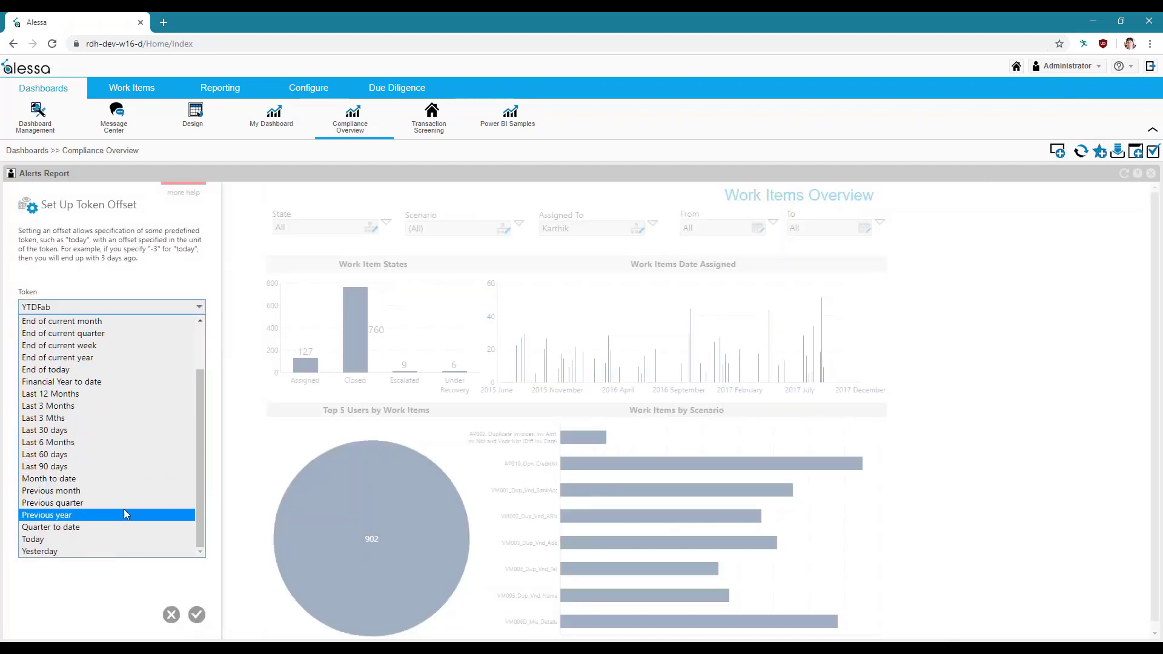
{"action": "left_click", "coordinate": [93, 516]}
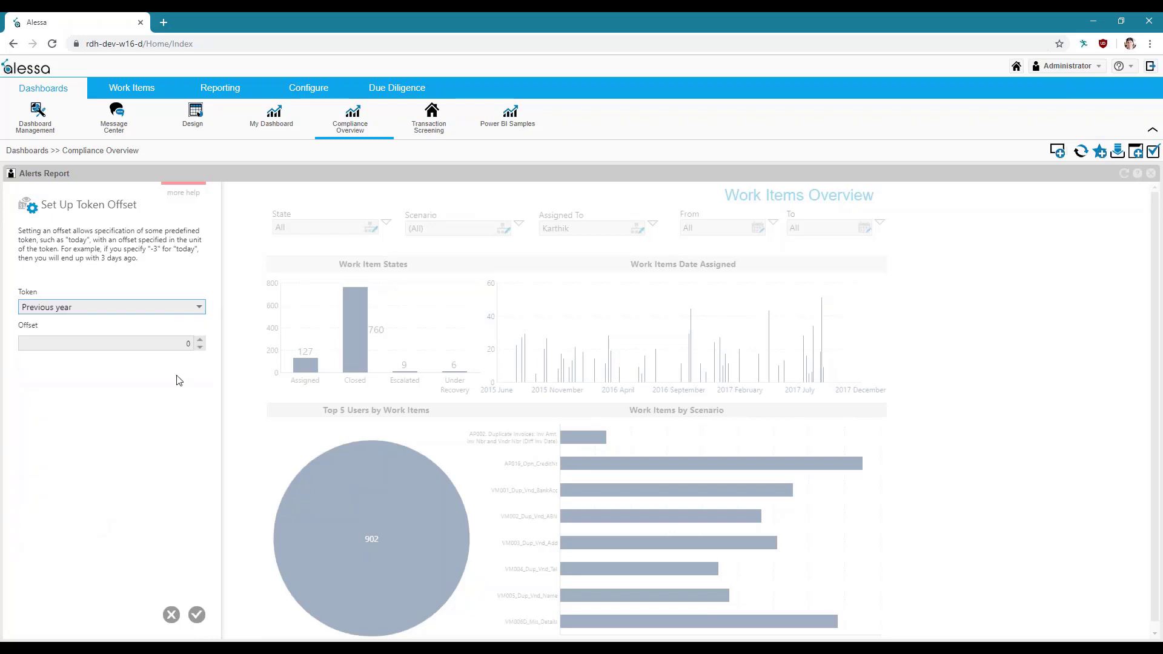
{"action": "left_click", "coordinate": [200, 348]}
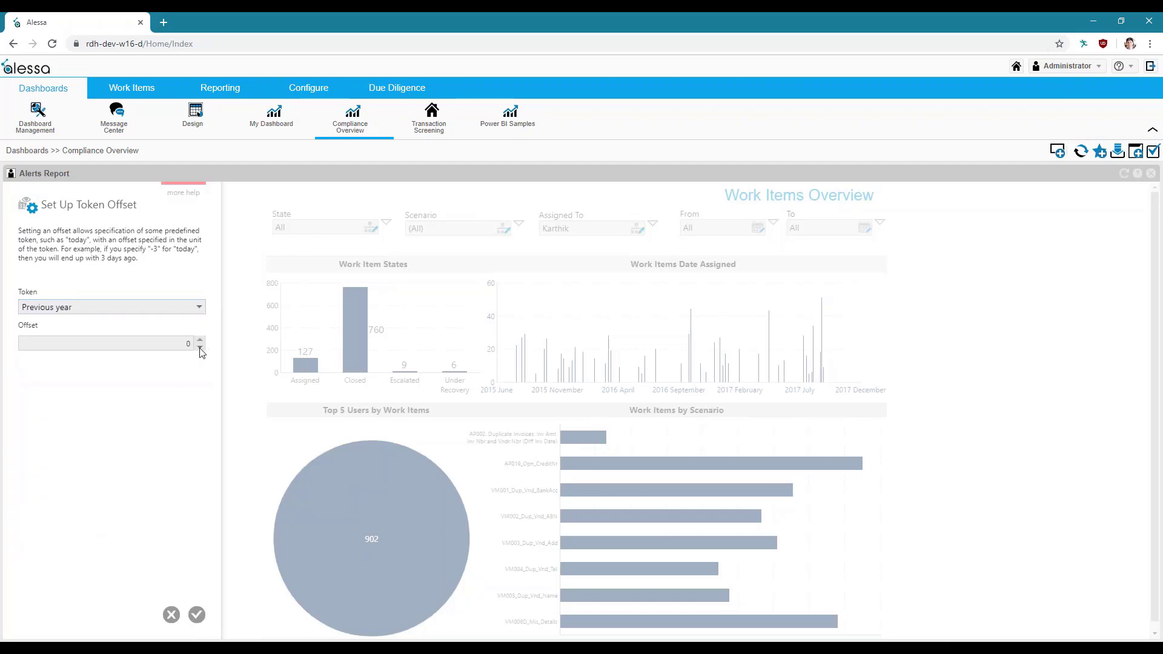
{"action": "left_click", "coordinate": [197, 615]}
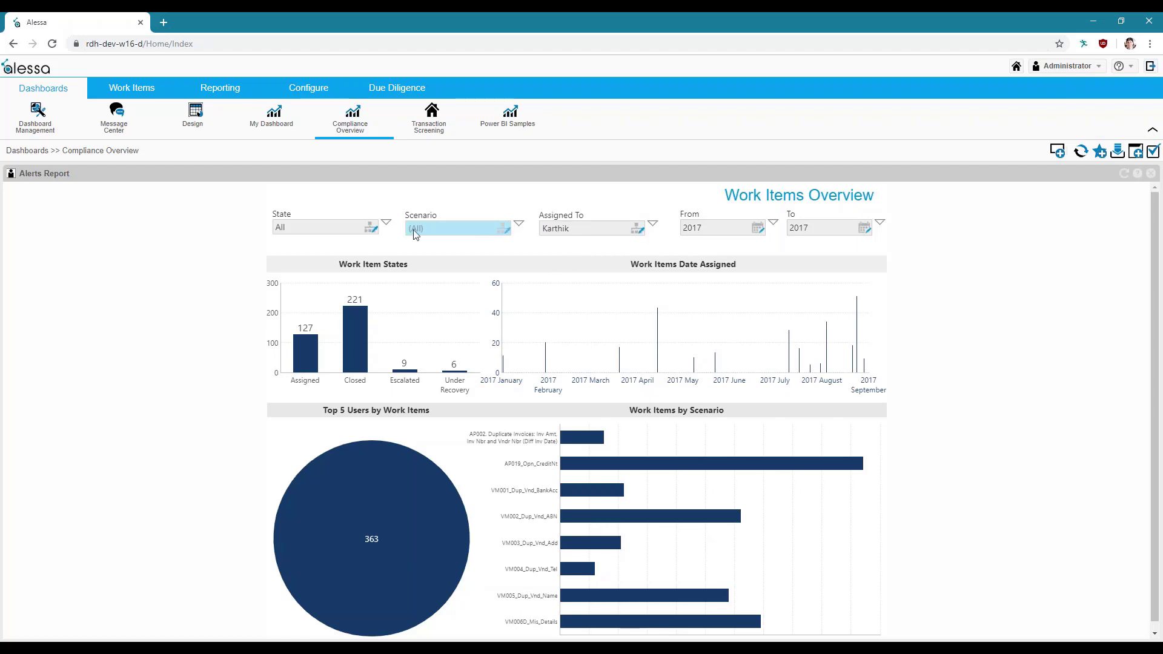
Step: Filter the report's State to Assigned, Escalated and Under Recovery
{"action": "left_click", "coordinate": [361, 235]}
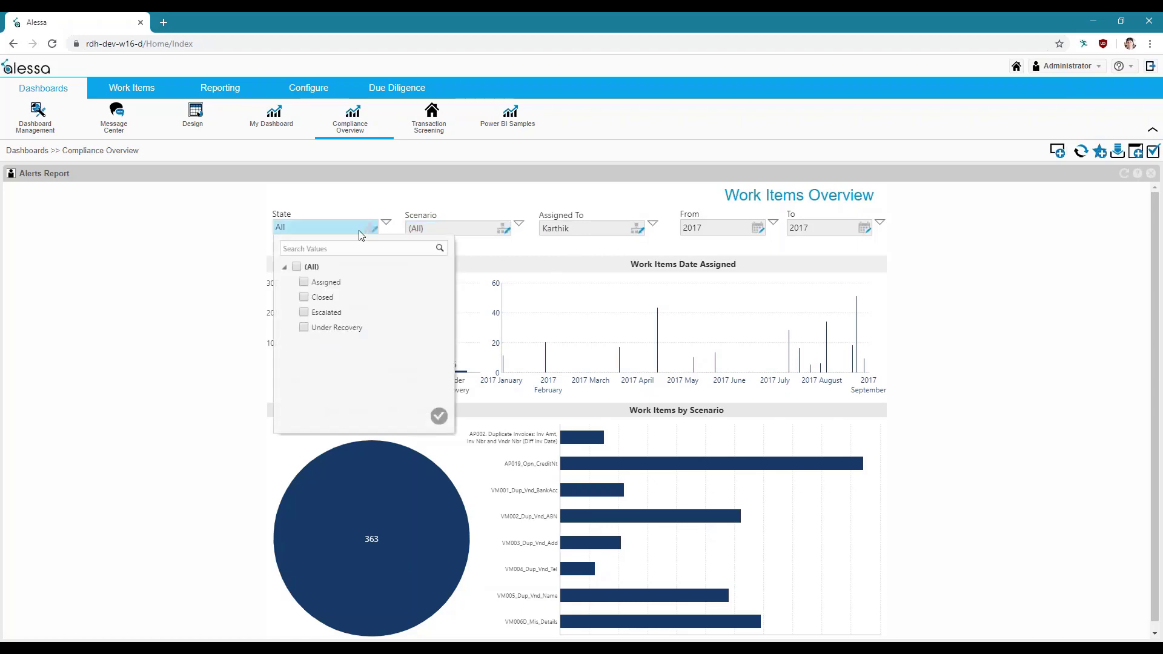
{"action": "left_click", "coordinate": [207, 293]}
{"action": "scroll", "coordinate": [518, 466], "scroll_direction": "down", "scroll_amount": 1}
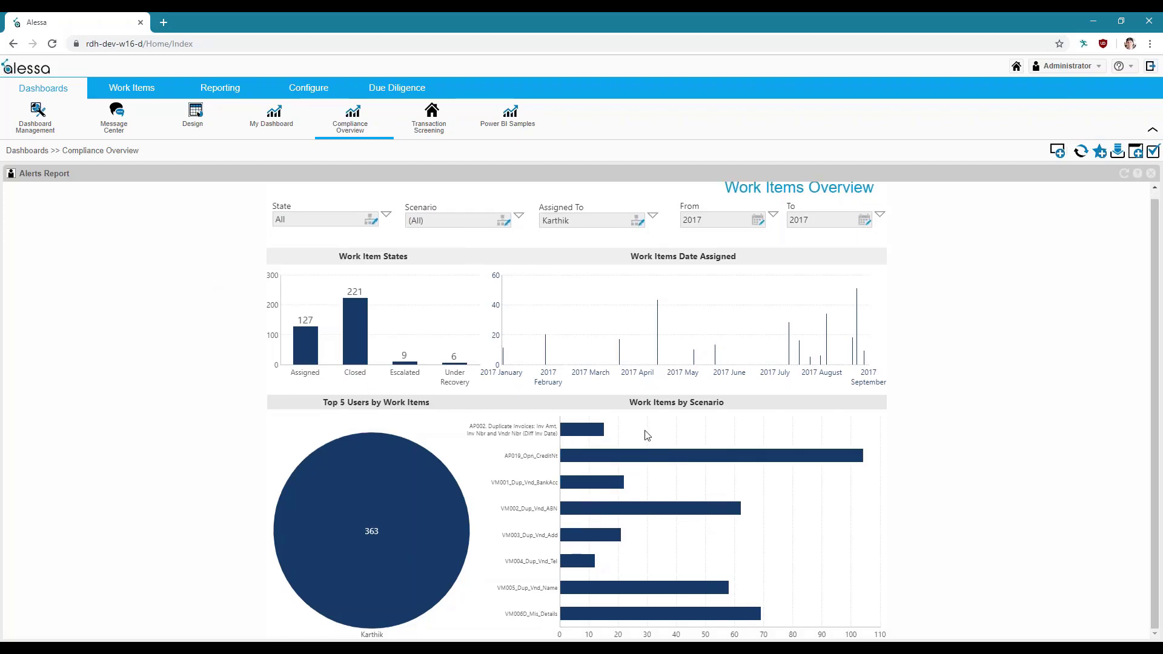
{"action": "left_click", "coordinate": [364, 225]}
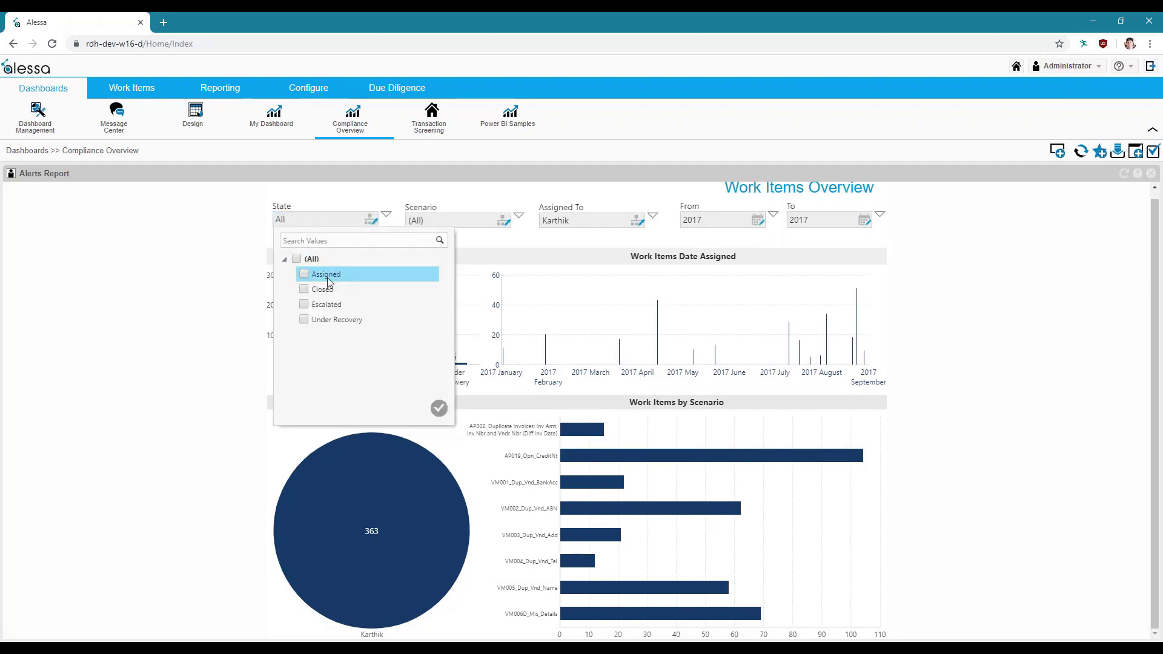
{"action": "left_click", "coordinate": [305, 275]}
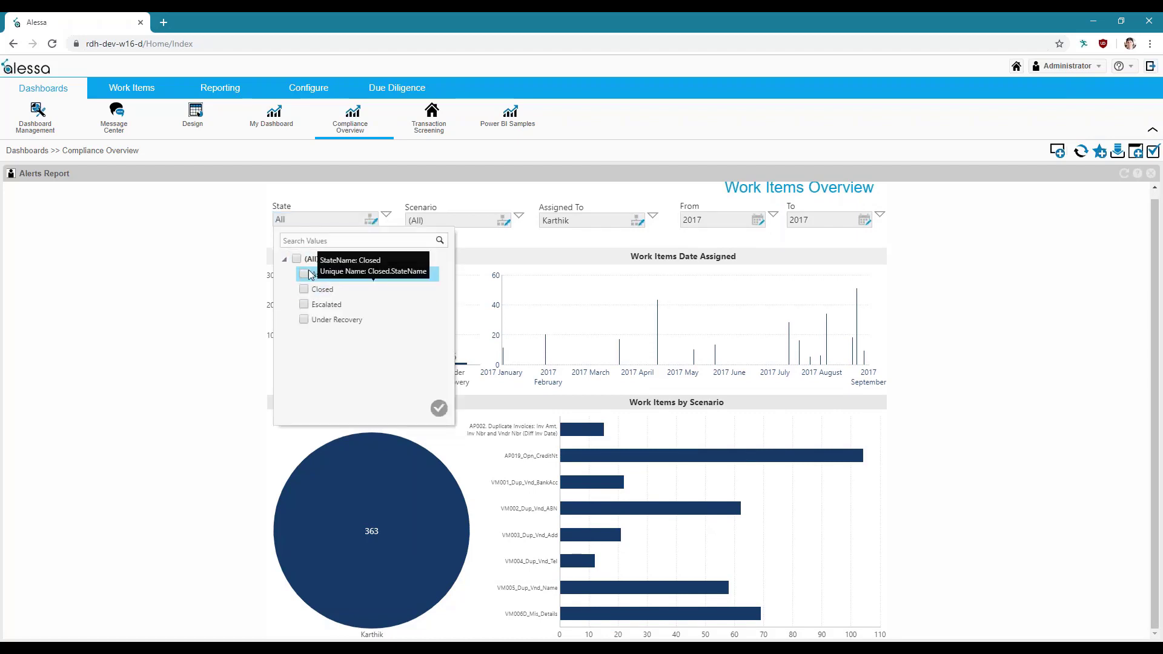
{"action": "left_click", "coordinate": [305, 304]}
{"action": "left_click", "coordinate": [305, 320]}
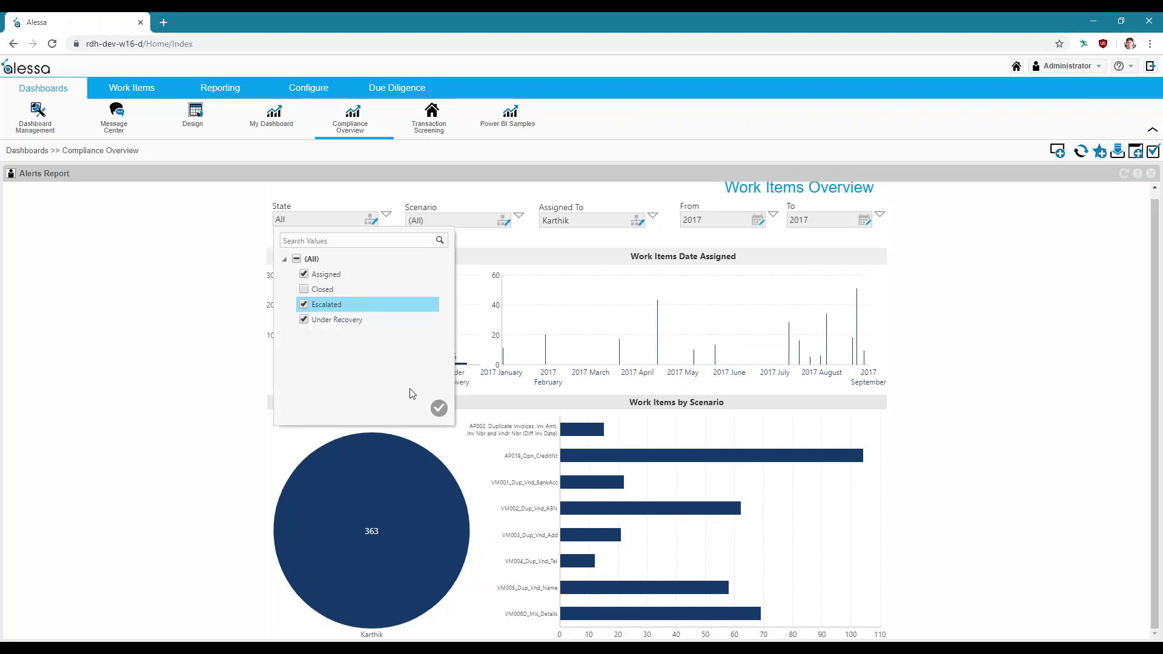
{"action": "left_click", "coordinate": [435, 410]}
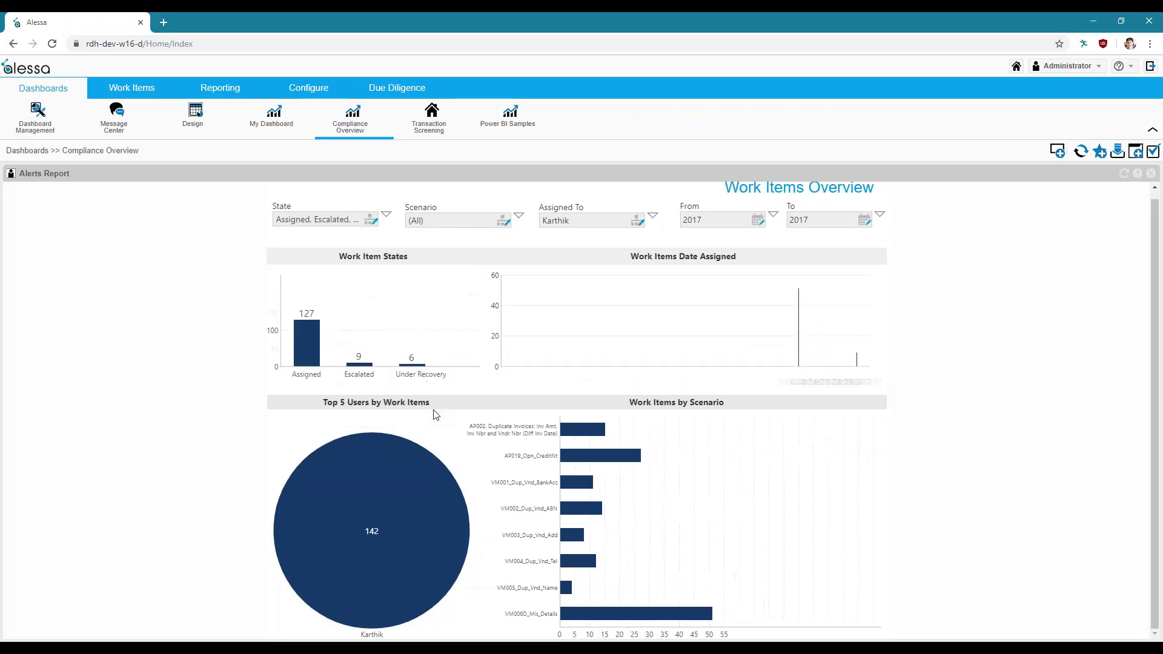
Step: Reset the Assigned To, State and date range filters of the Alerts Report to All
{"action": "left_click", "coordinate": [652, 215]}
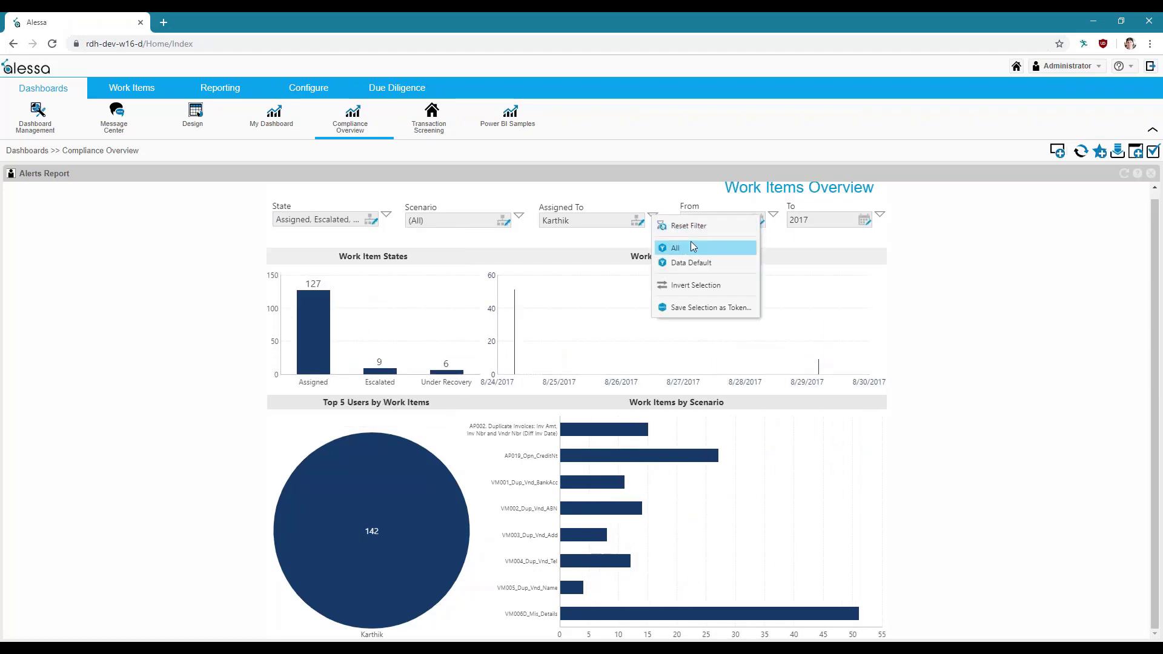
{"action": "left_click", "coordinate": [693, 246]}
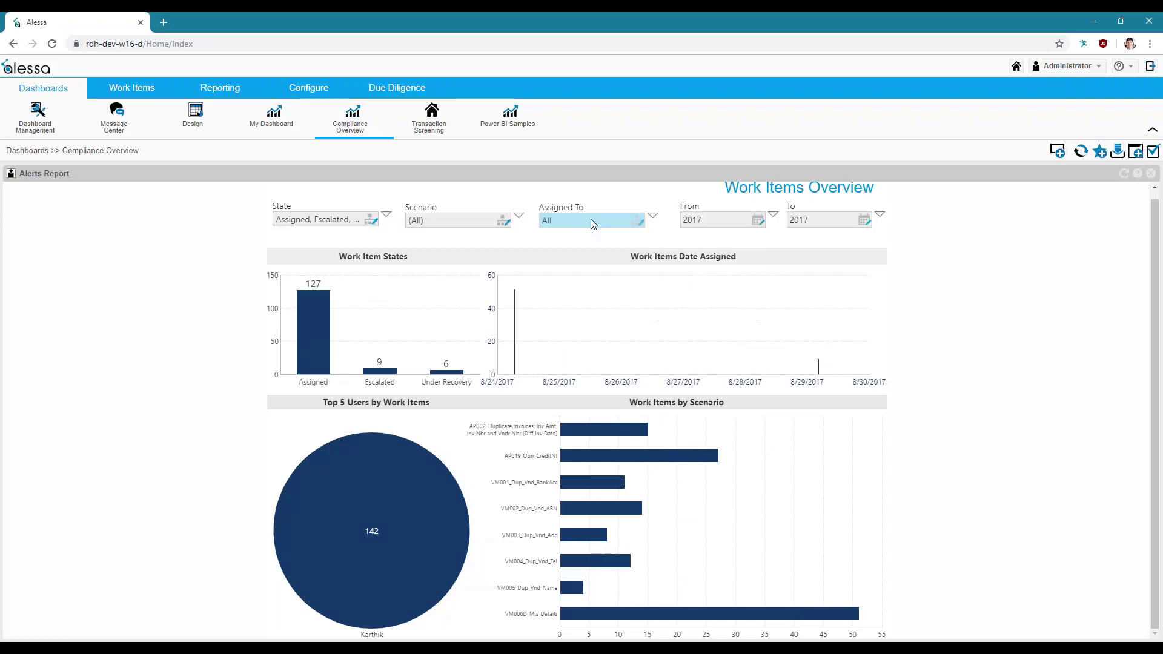
{"action": "left_click", "coordinate": [386, 216]}
{"action": "left_click", "coordinate": [424, 245]}
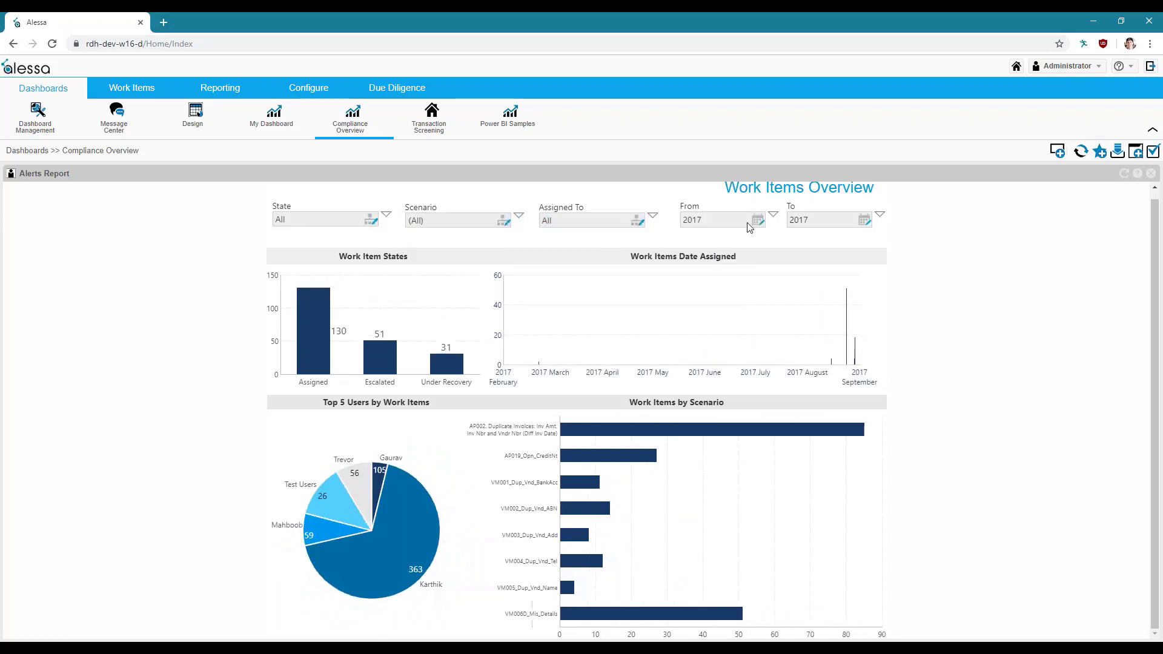
{"action": "left_click", "coordinate": [880, 216]}
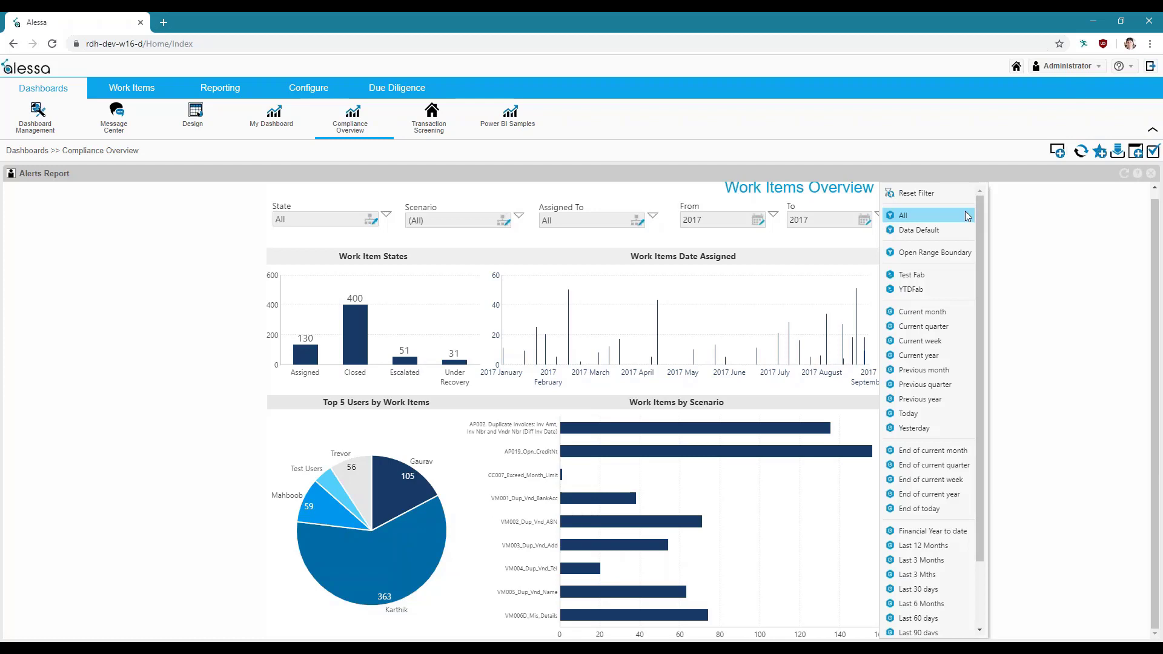
{"action": "left_click", "coordinate": [950, 216]}
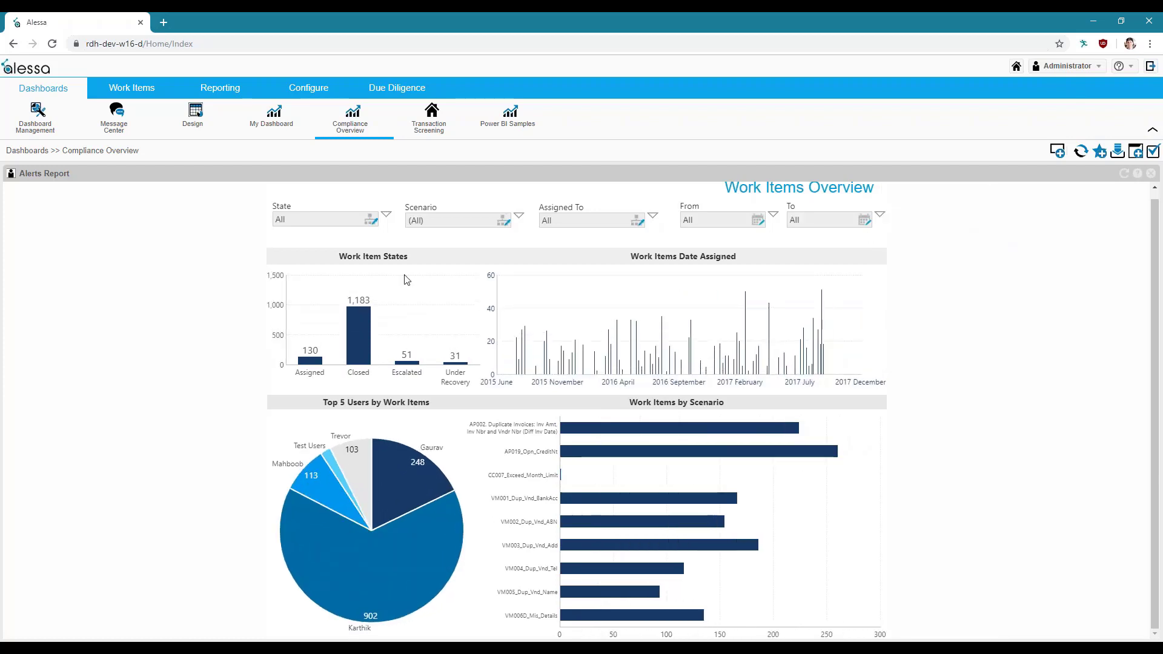
Step: Display the Transaction Screening dashboard and limit its Transactions Report to 2018 using the Previous year token
{"action": "left_click", "coordinate": [451, 117]}
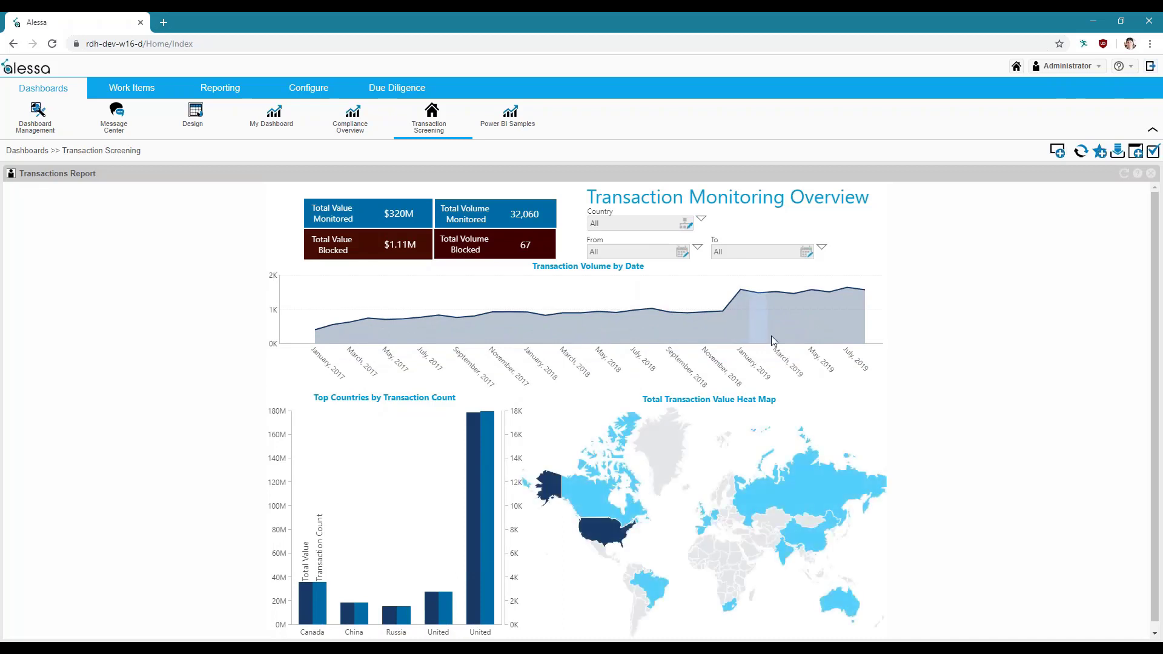
{"action": "mouse_move", "coordinate": [808, 336]}
{"action": "left_click", "coordinate": [822, 249]}
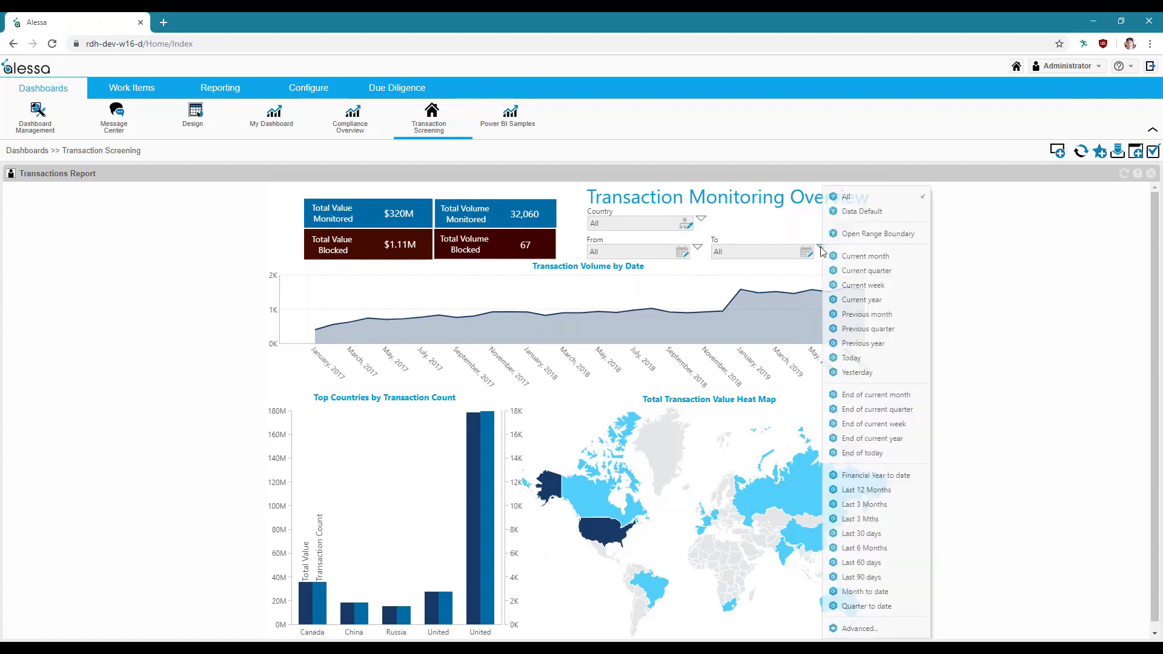
{"action": "left_click", "coordinate": [887, 344]}
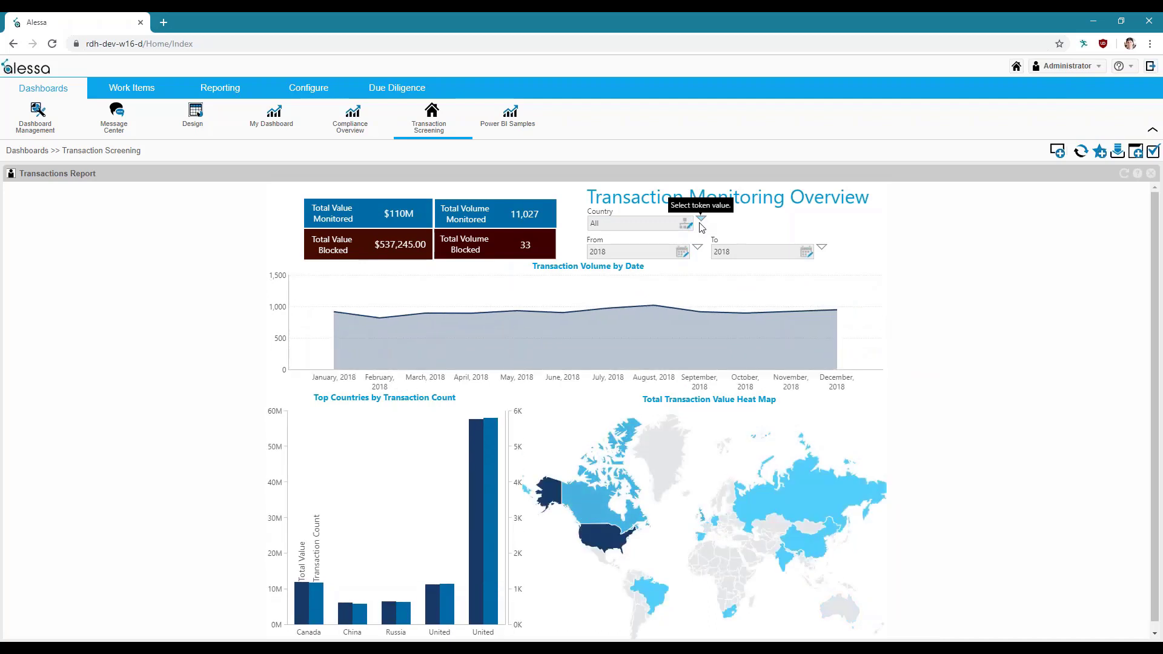
Step: Examine Russia on the Total Transaction Value Heat Map and the United States bars in the Top Countries chart
{"action": "left_click", "coordinate": [748, 528]}
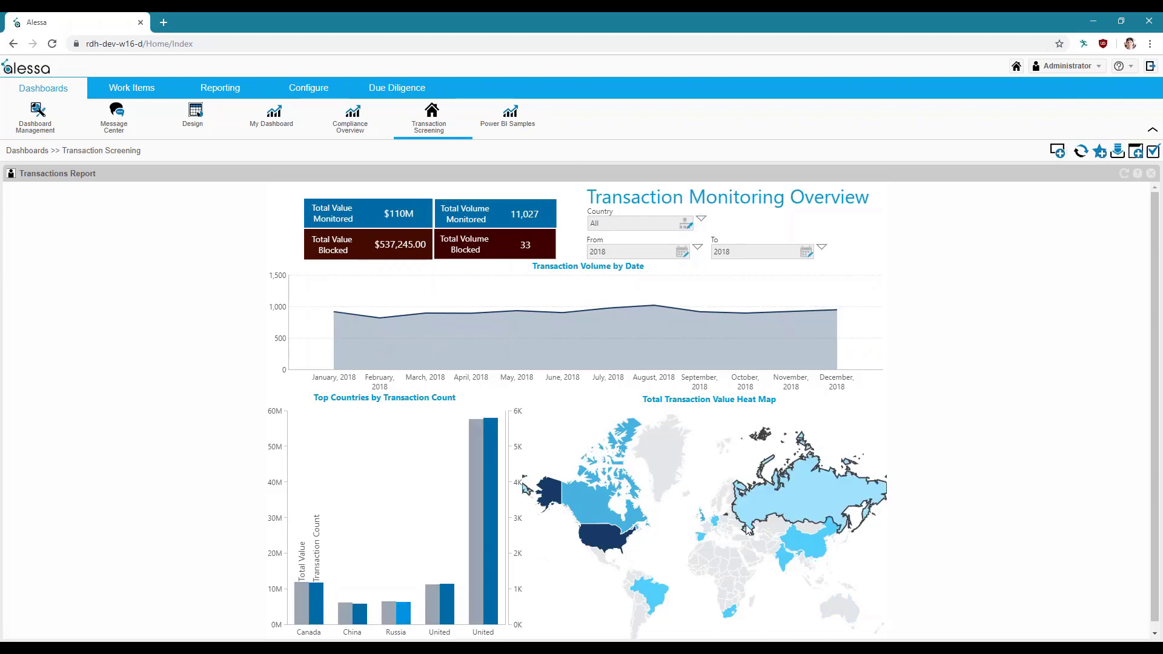
{"action": "left_click", "coordinate": [739, 557]}
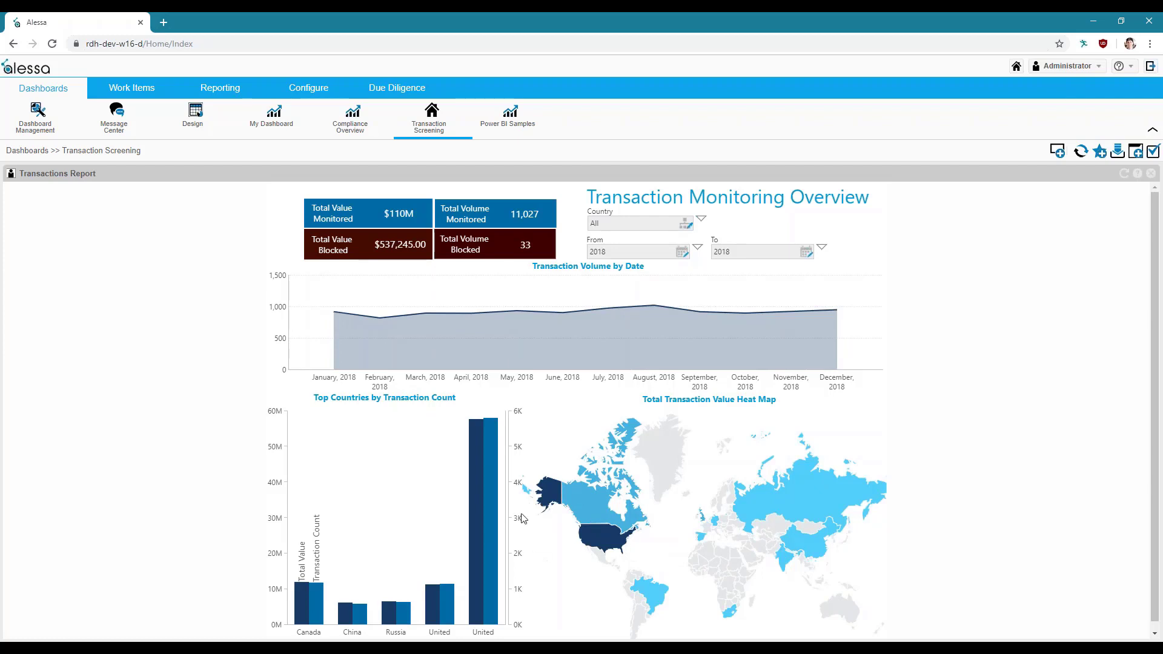
{"action": "left_click", "coordinate": [488, 515]}
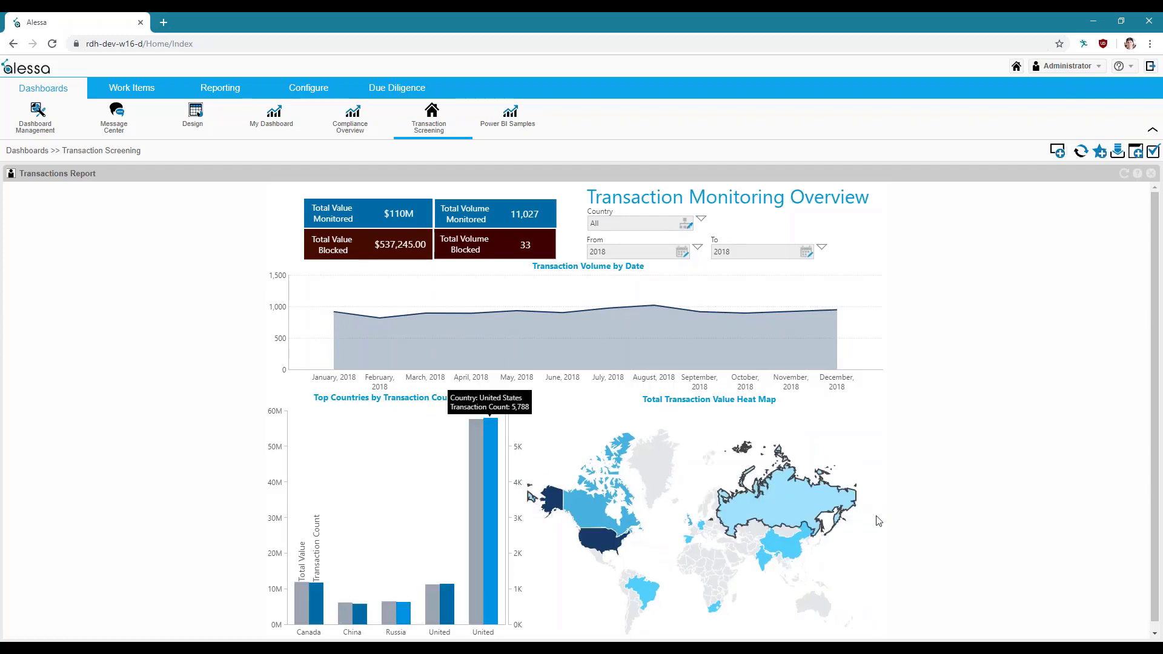
{"action": "left_click", "coordinate": [483, 594]}
{"action": "scroll", "coordinate": [479, 595], "scroll_direction": "down", "scroll_amount": 1}
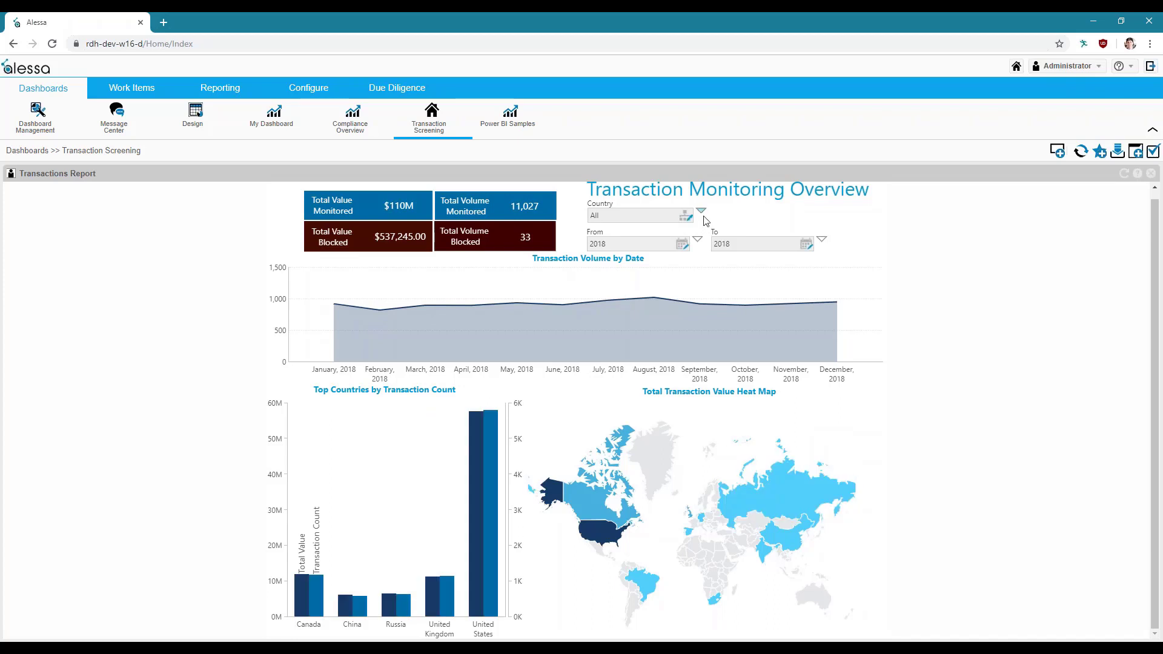
Step: Exclude the United States from the report's Country filter and review the blocked value and volume figures
{"action": "left_click", "coordinate": [701, 211]}
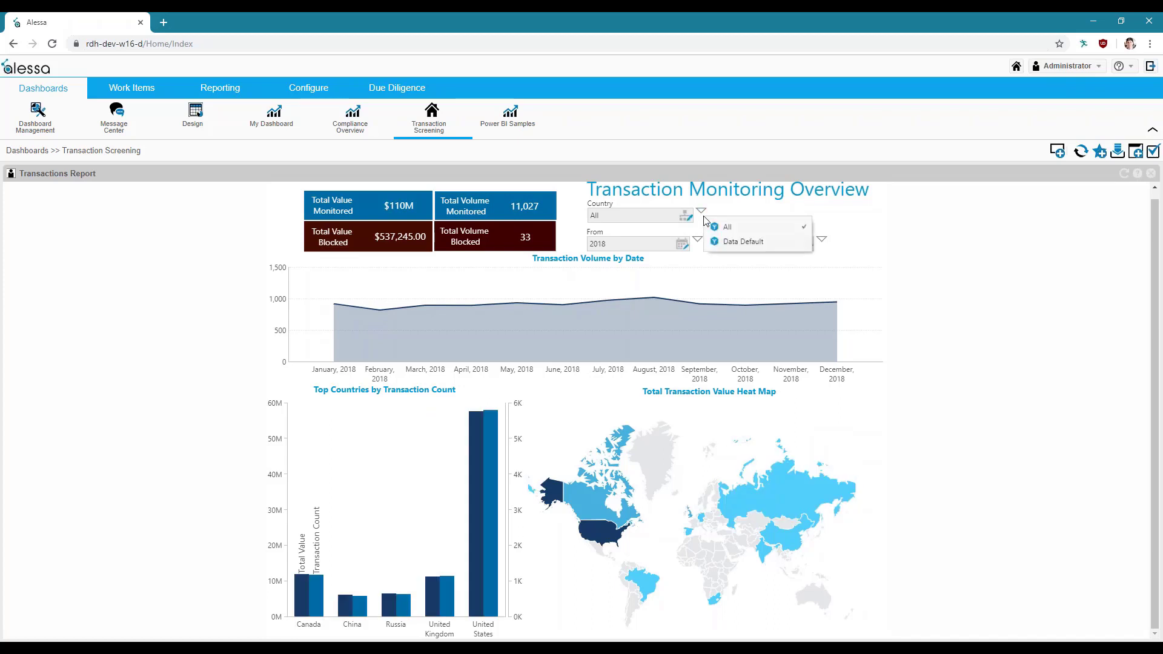
{"action": "left_click", "coordinate": [668, 218]}
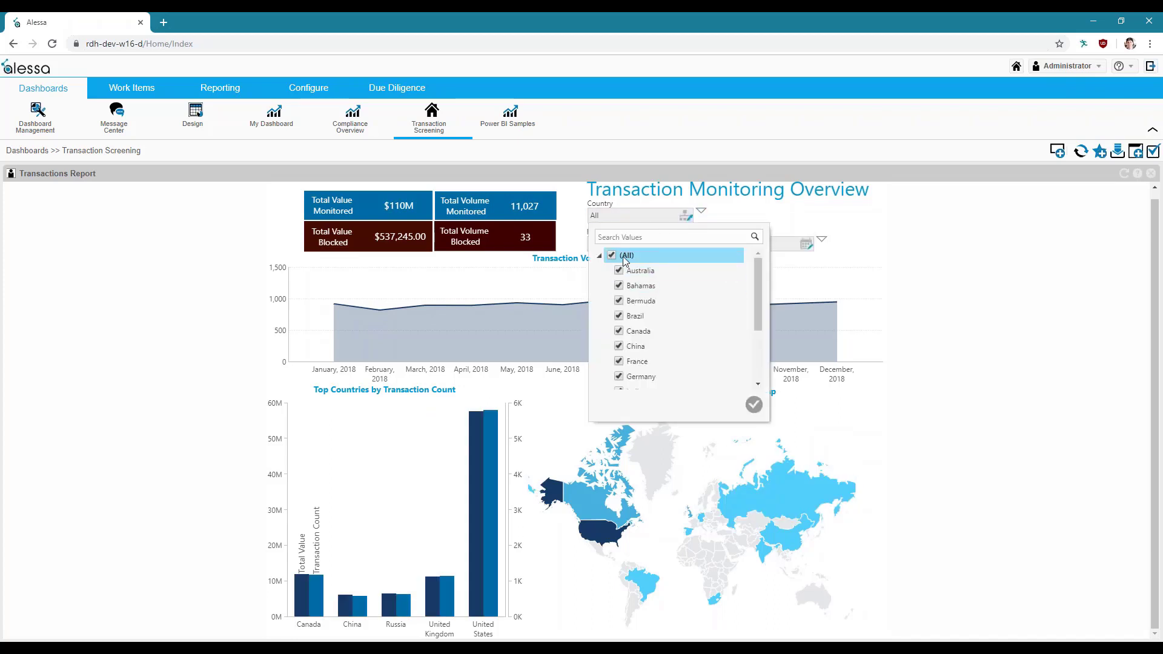
{"action": "scroll", "coordinate": [757, 303], "scroll_direction": "down", "scroll_amount": 3}
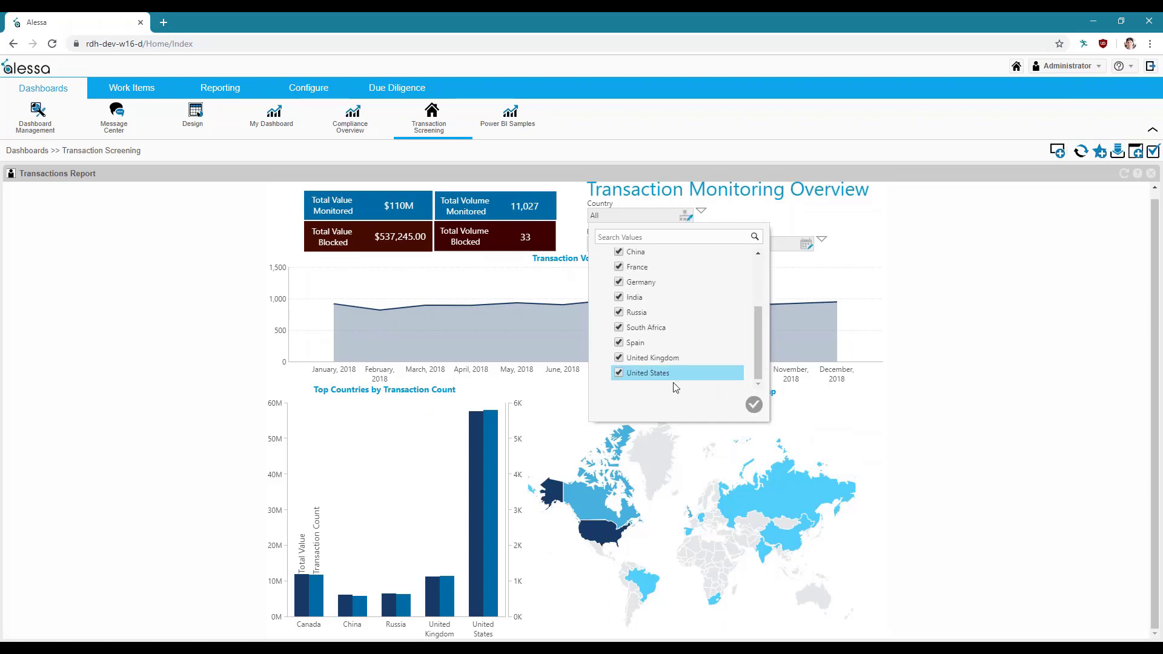
{"action": "left_click", "coordinate": [753, 405]}
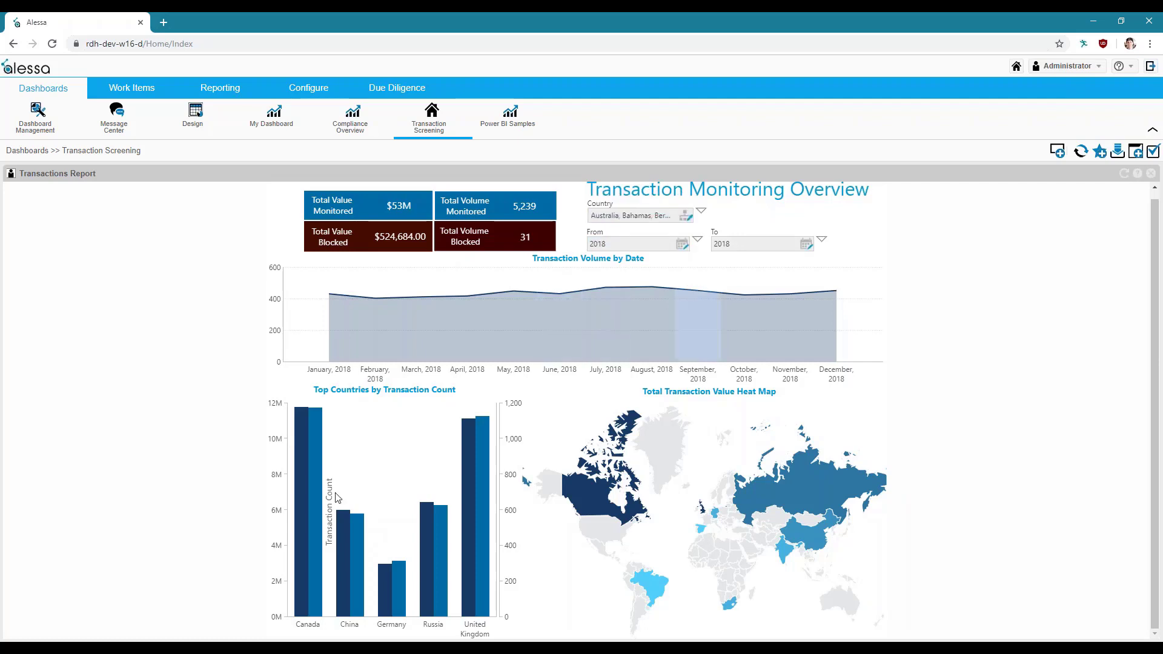
{"action": "left_click", "coordinate": [401, 229]}
{"action": "left_click", "coordinate": [560, 226]}
Step: Open the Transactions Report in the dashboard designer and check it out for editing
{"action": "left_click", "coordinate": [195, 123]}
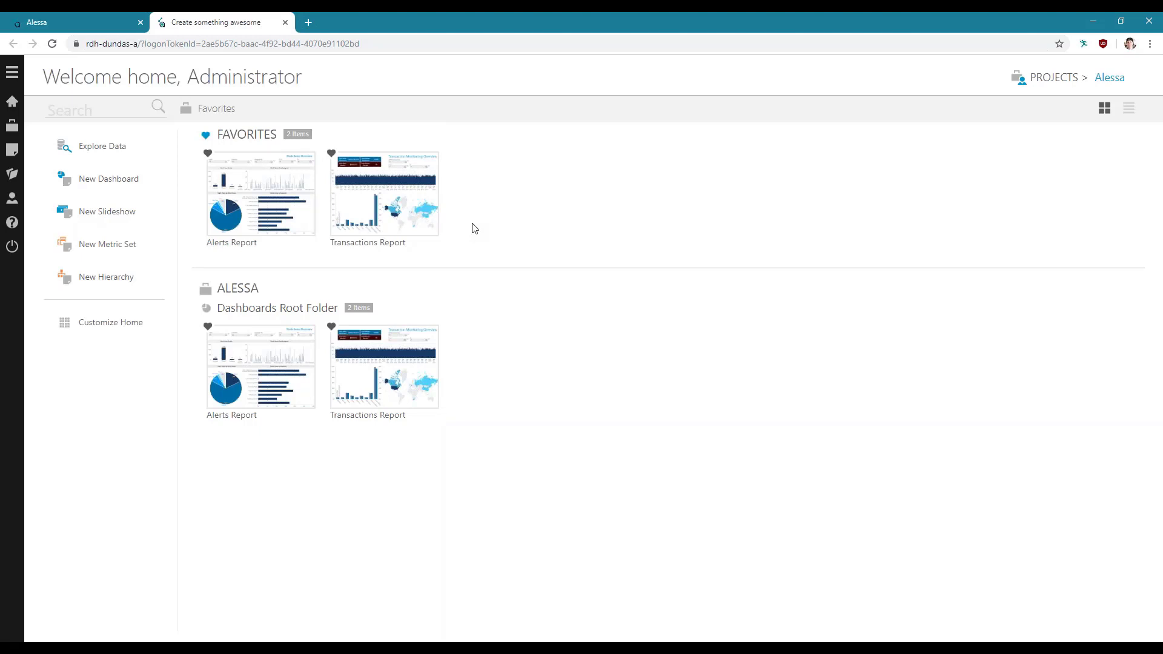
{"action": "left_click", "coordinate": [406, 228]}
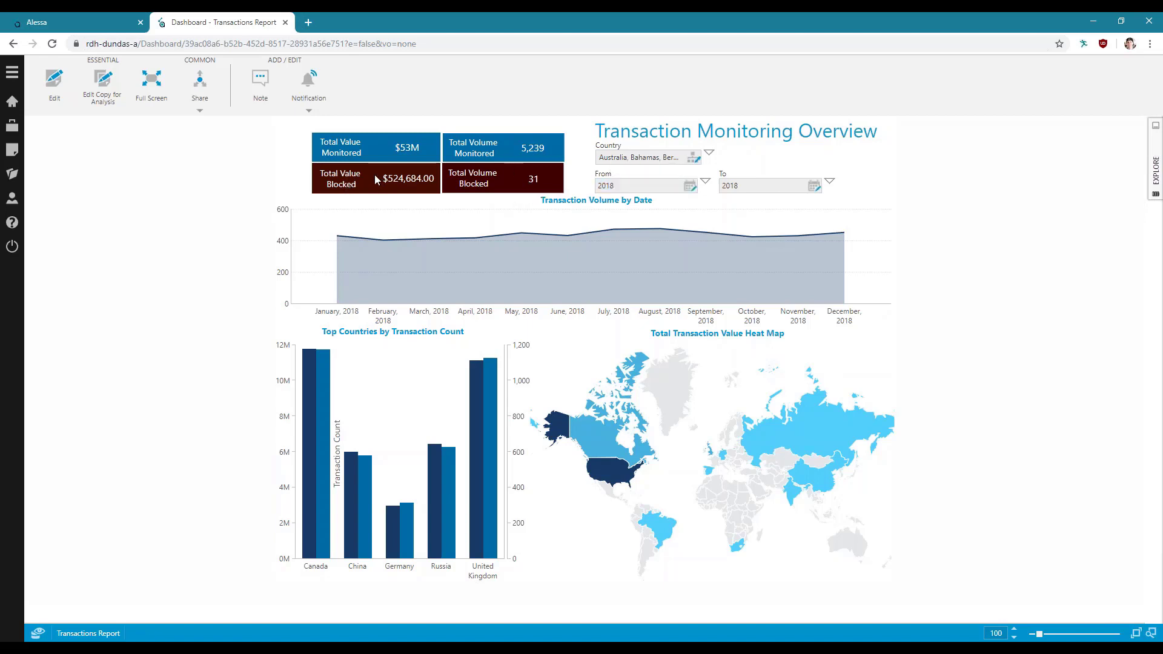
{"action": "left_click", "coordinate": [54, 83]}
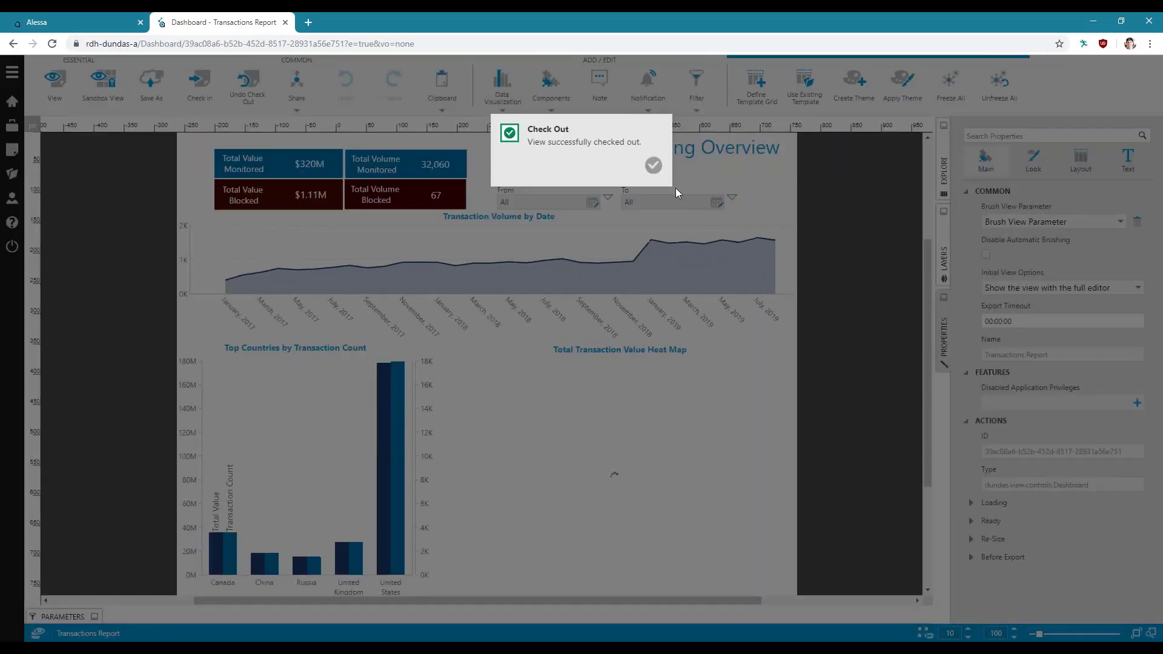
{"action": "left_click", "coordinate": [654, 166]}
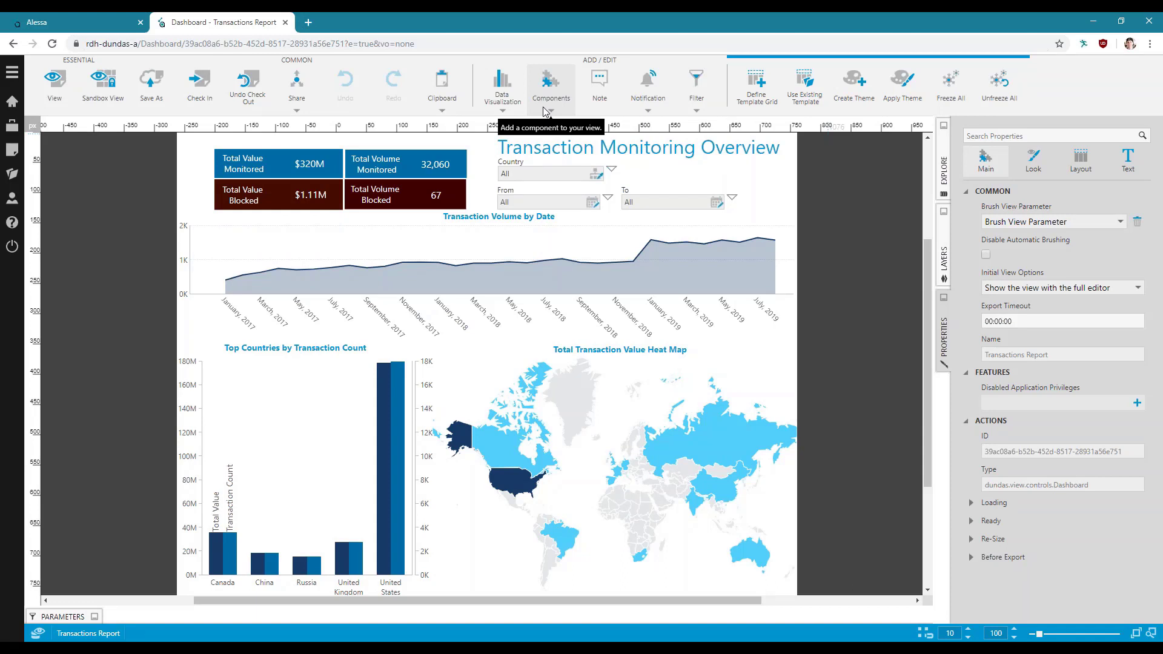
{"action": "left_click", "coordinate": [514, 111]}
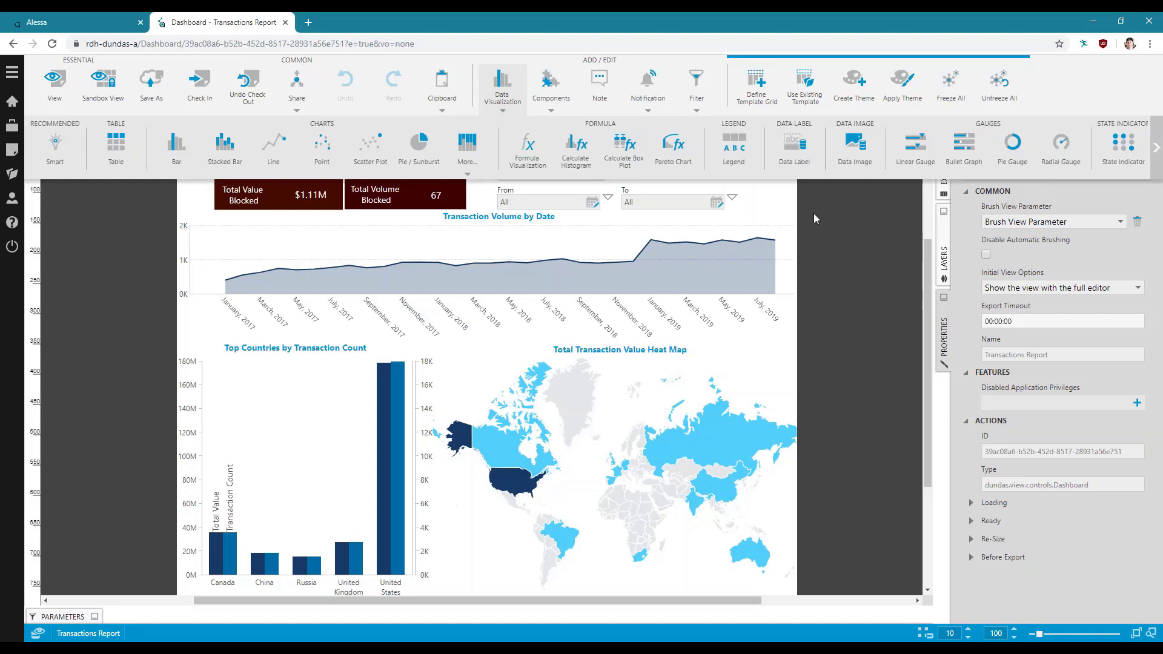
{"action": "left_click", "coordinate": [365, 193]}
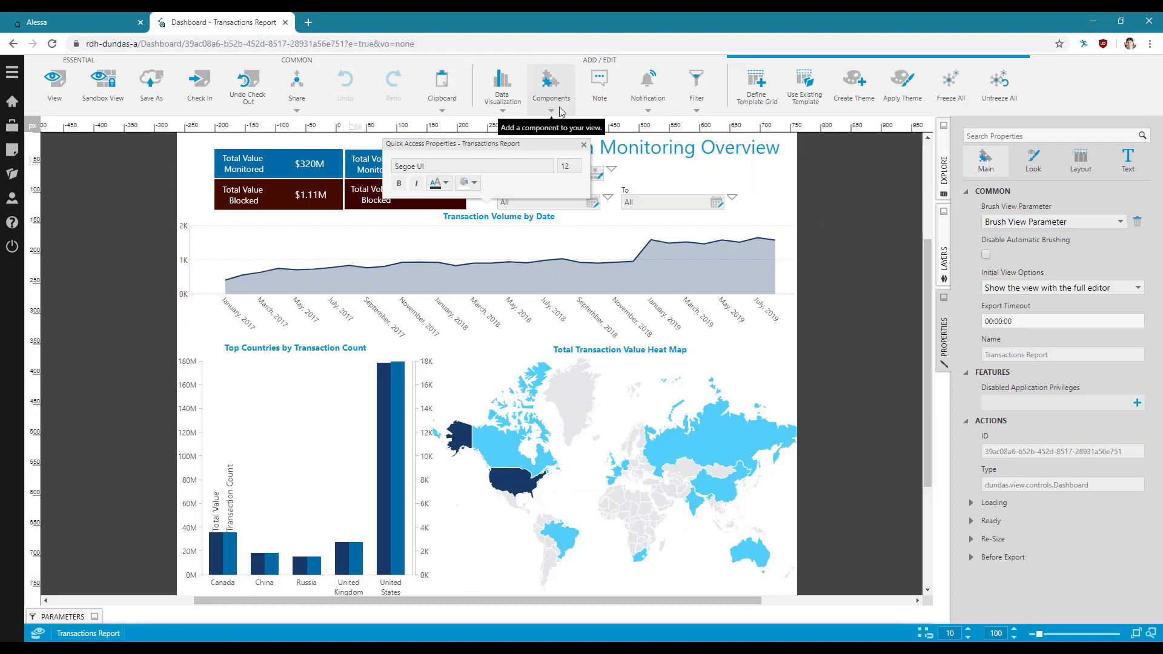
{"action": "left_click", "coordinate": [840, 236]}
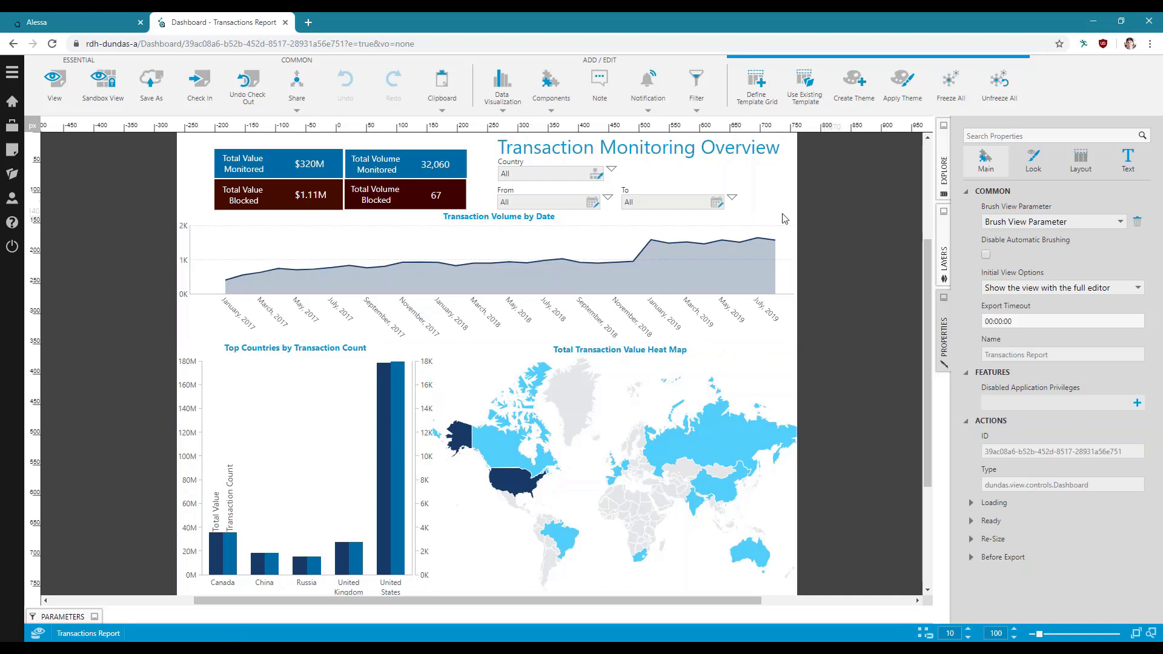
Step: Add a hierarchy Value filter to the report and place it beside the Country filter, above the To date
{"action": "left_click", "coordinate": [698, 109]}
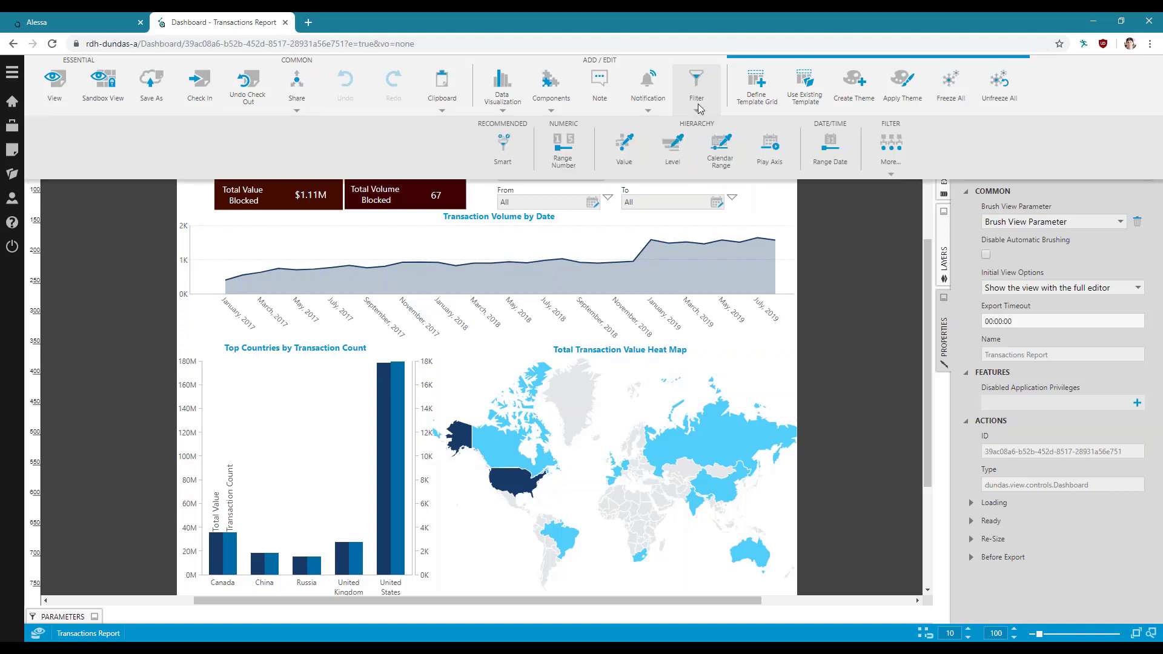
{"action": "left_click", "coordinate": [639, 150]}
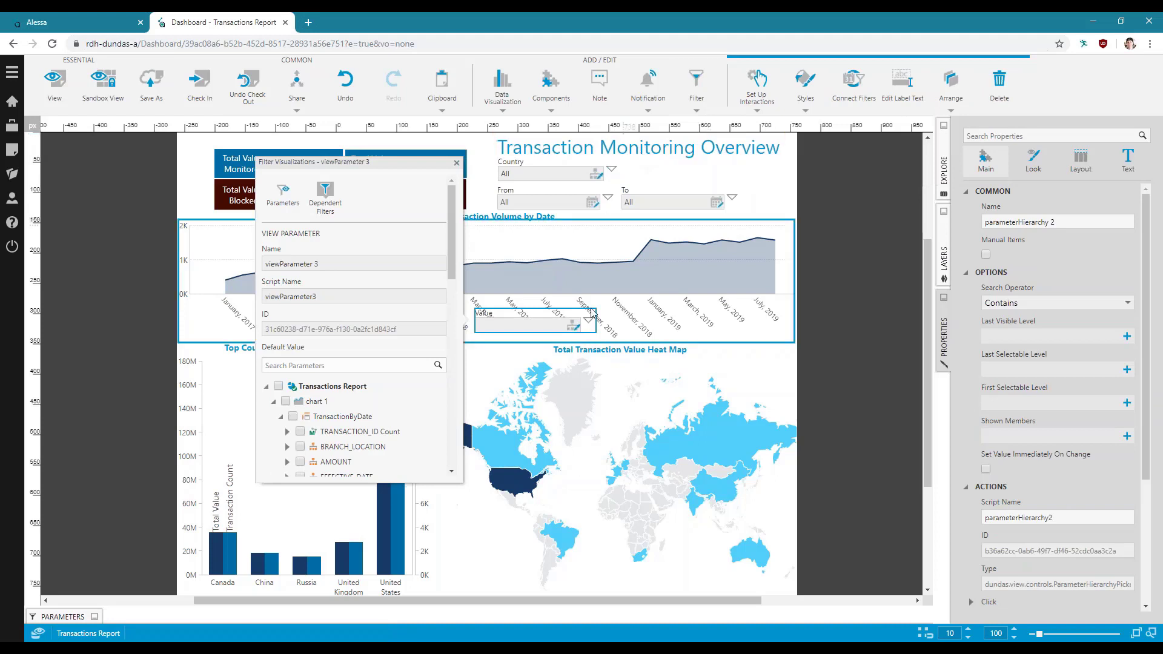
{"action": "left_click_drag", "start_coordinate": [532, 328], "coordinate": [678, 179]}
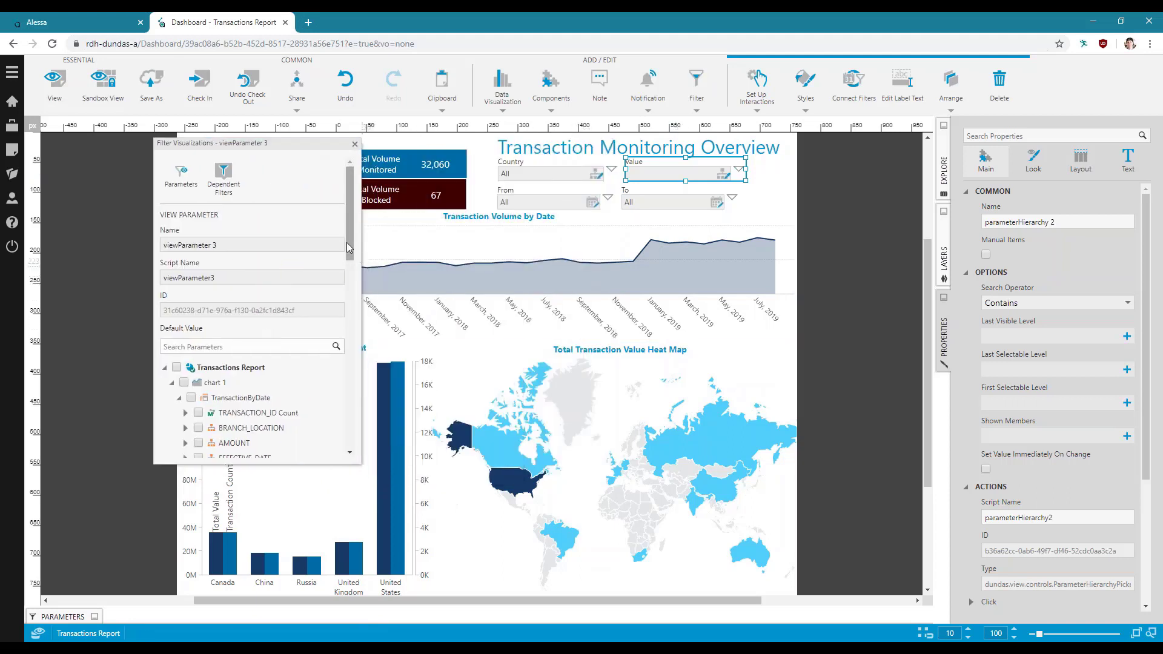
Step: Connect the new filter to TRANSACTION_STATUS in TransactionByDate, BRANCH_LOCATION in TransactionsByCountryBar and TRANSACTION_STATUS in TransactionsByCountryMap
{"action": "left_click_drag", "start_coordinate": [351, 247], "coordinate": [357, 279]}
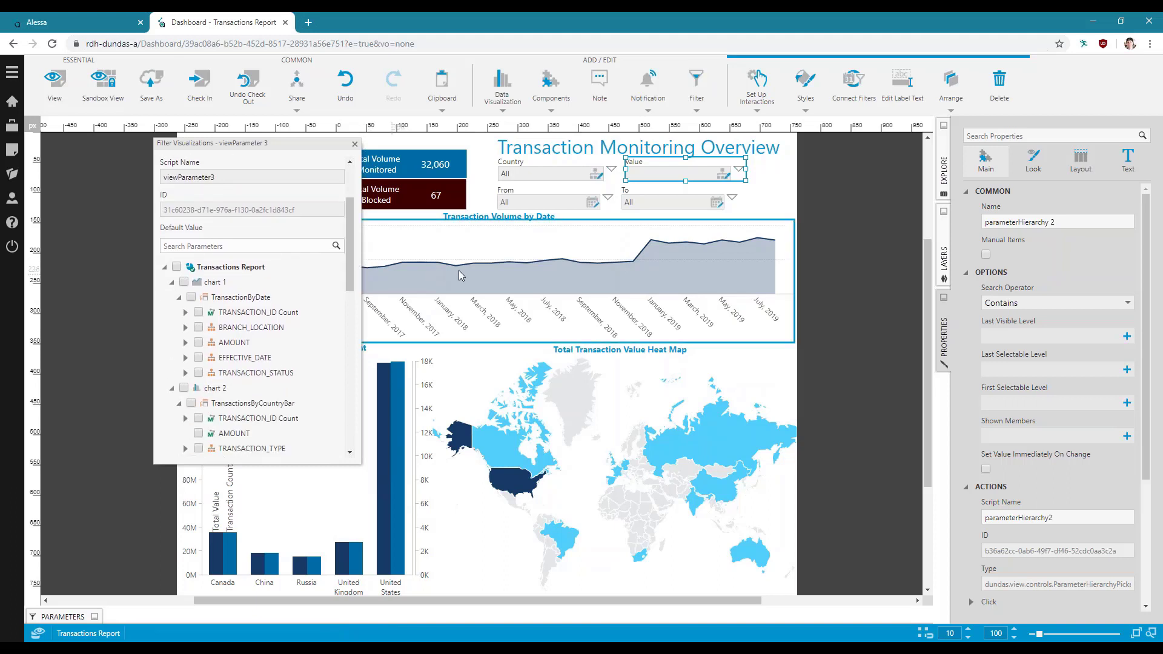
{"action": "left_click", "coordinate": [242, 297]}
{"action": "left_click", "coordinate": [270, 373]}
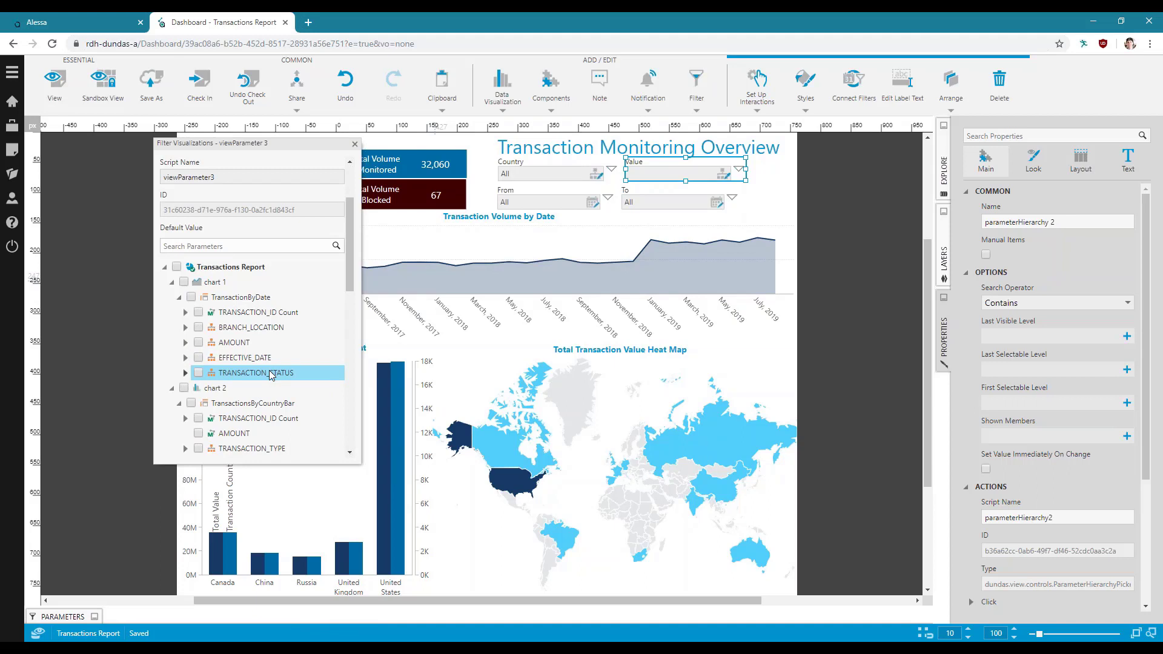
{"action": "left_click", "coordinate": [198, 373]}
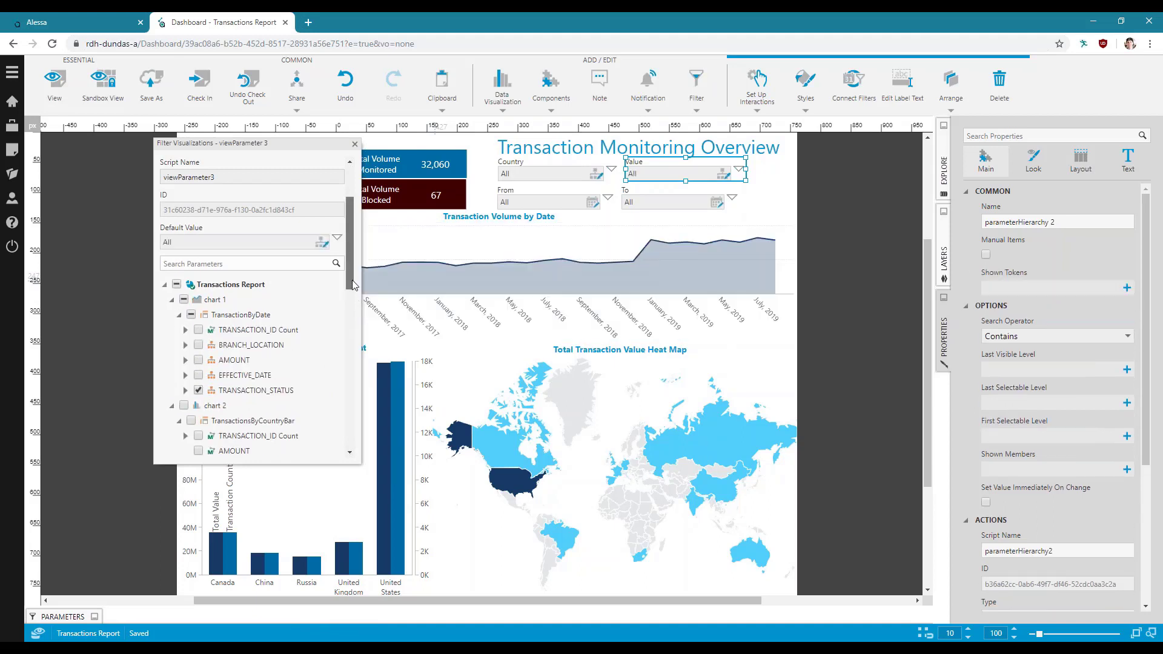
{"action": "left_click_drag", "start_coordinate": [353, 284], "coordinate": [353, 366]}
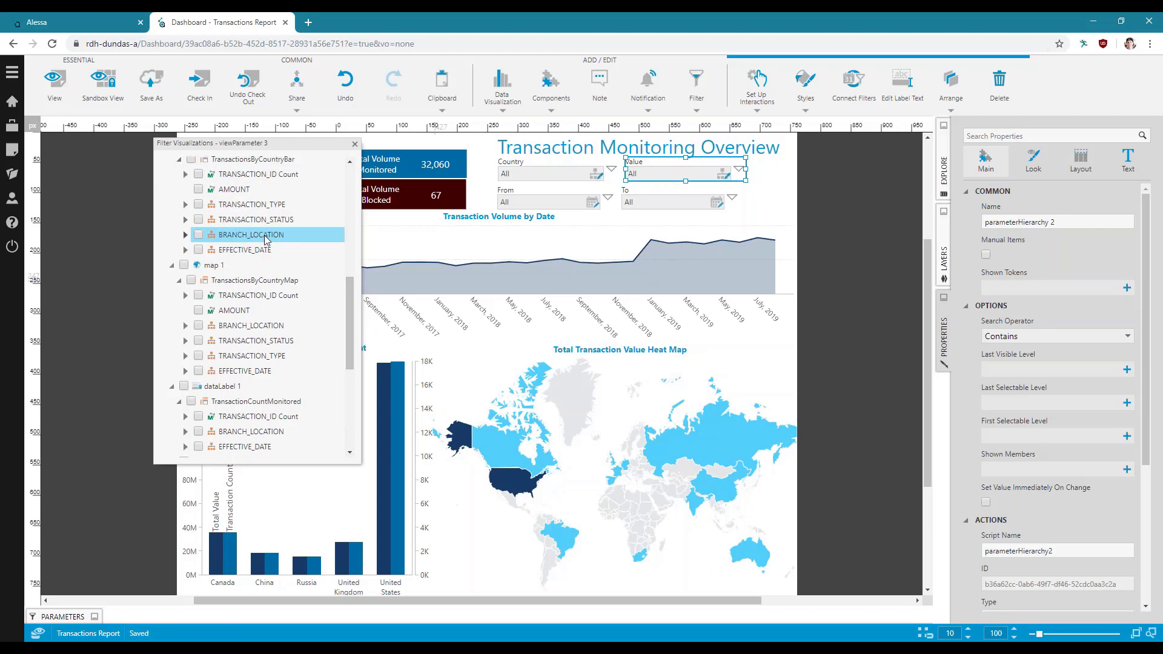
{"action": "left_click", "coordinate": [266, 240]}
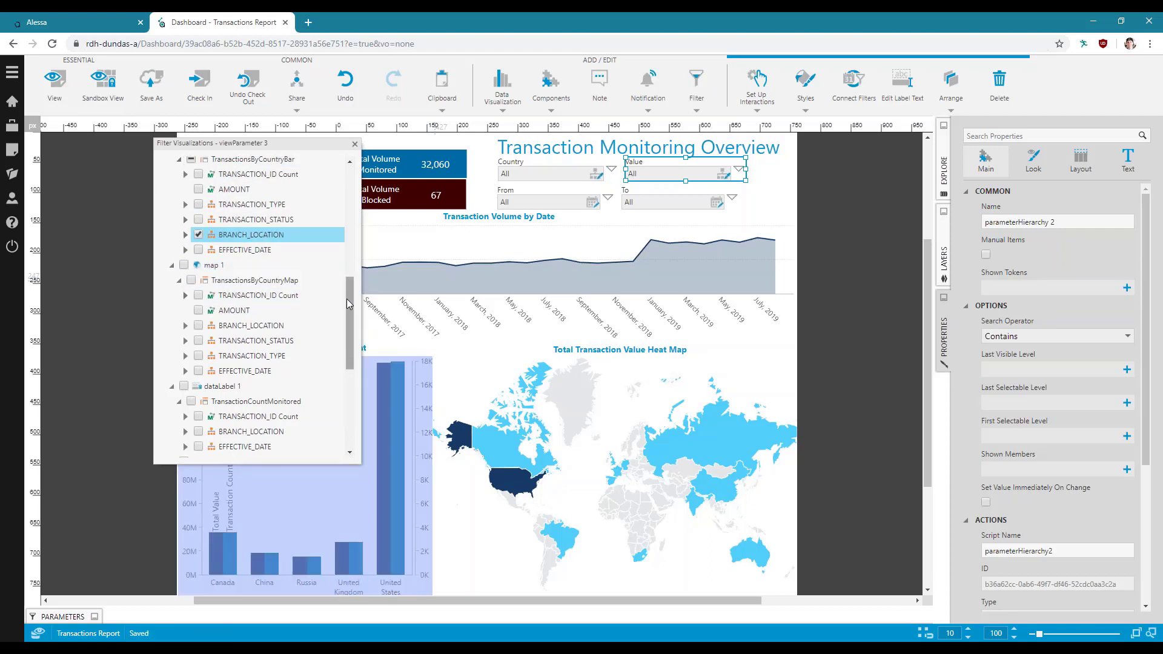
{"action": "scroll", "coordinate": [285, 242], "scroll_direction": "down", "scroll_amount": 1}
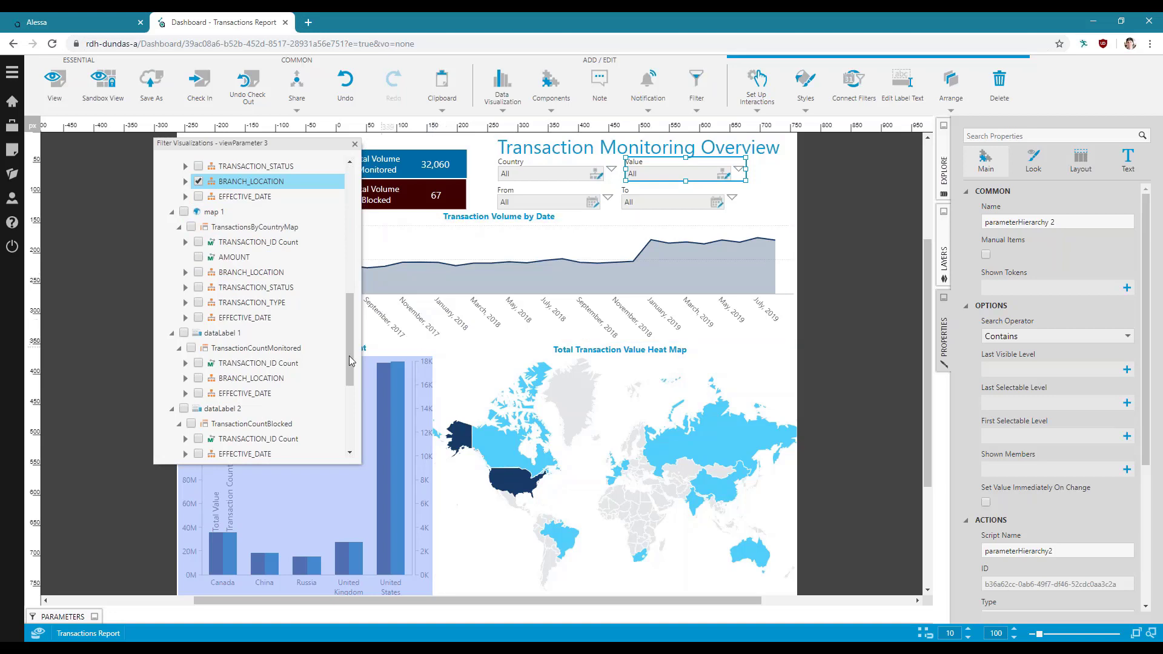
{"action": "left_click", "coordinate": [270, 292]}
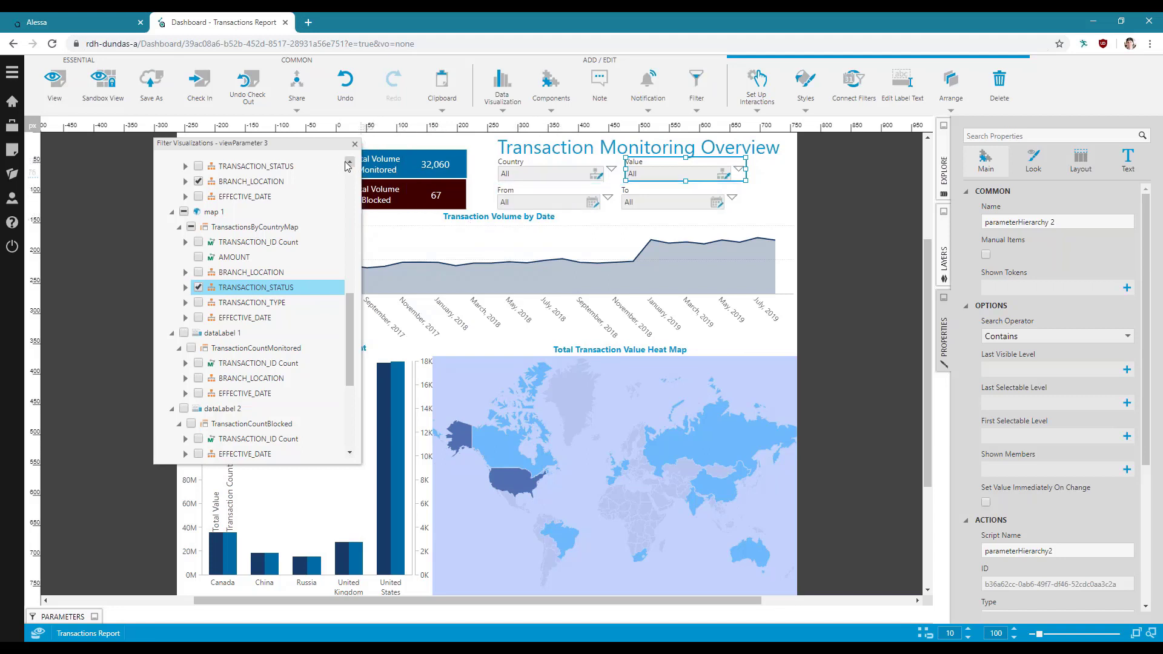
Step: Set the new filter's label text to "Transaction Status"
{"action": "left_click", "coordinate": [1117, 152]}
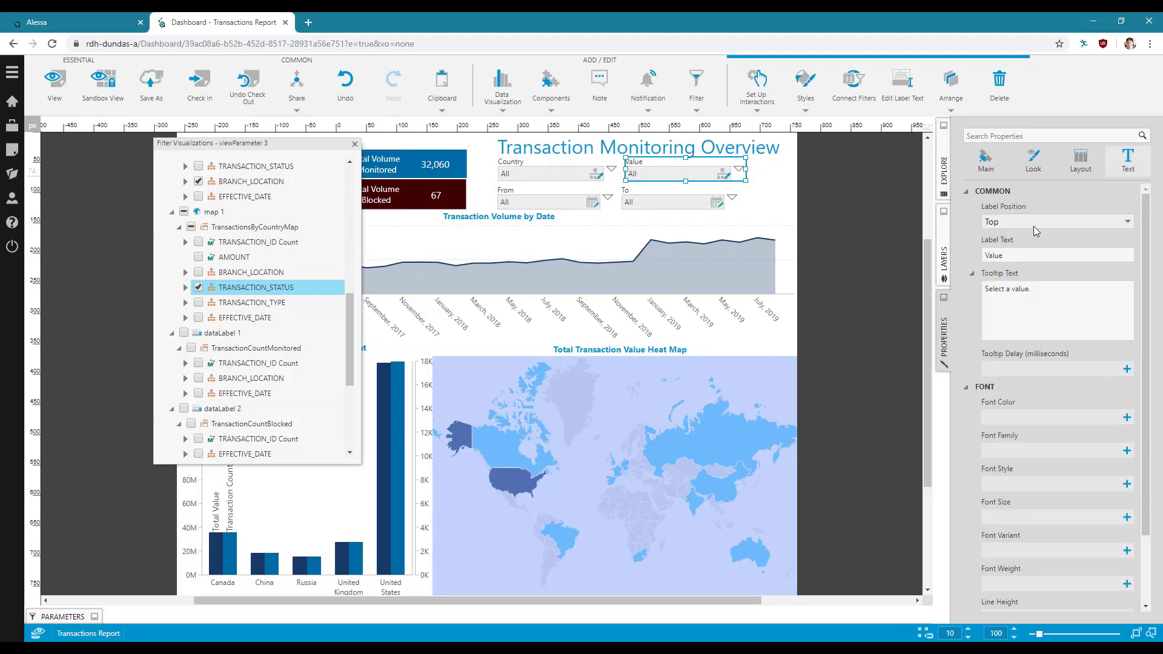
{"action": "double_click", "coordinate": [1021, 248]}
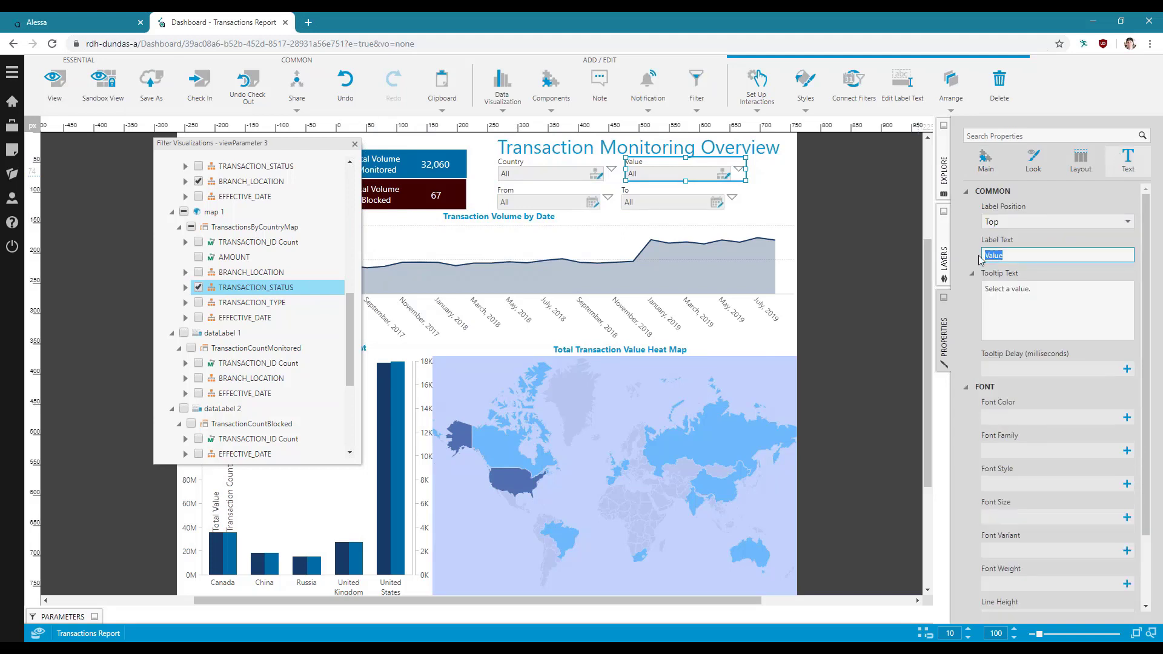
{"action": "type", "text": "Transaction Status"}
{"action": "left_click", "coordinate": [874, 236]}
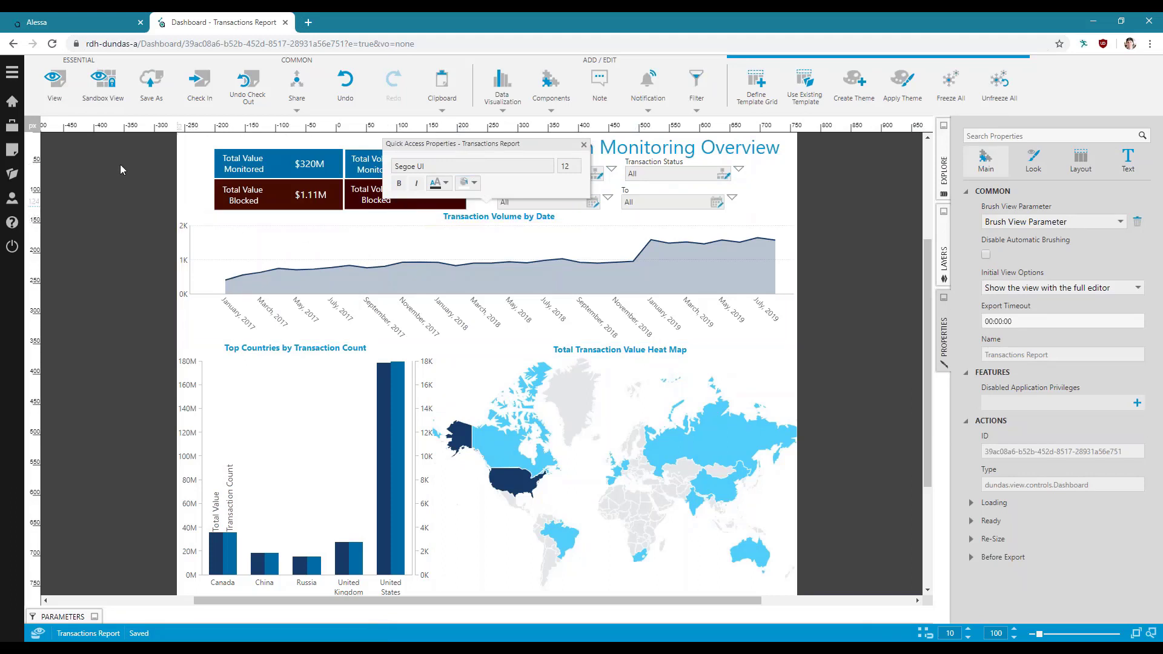
Step: Switch the Transactions Report to view mode and filter its Transaction Status to Blocked
{"action": "left_click", "coordinate": [63, 100]}
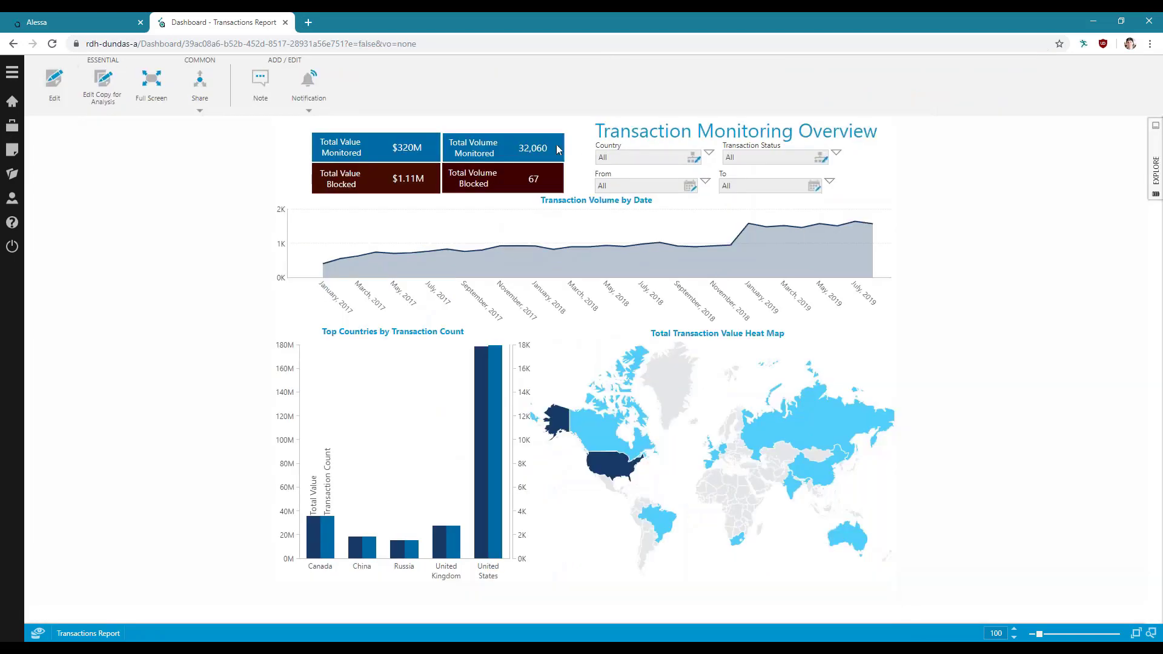
{"action": "left_click", "coordinate": [757, 159]}
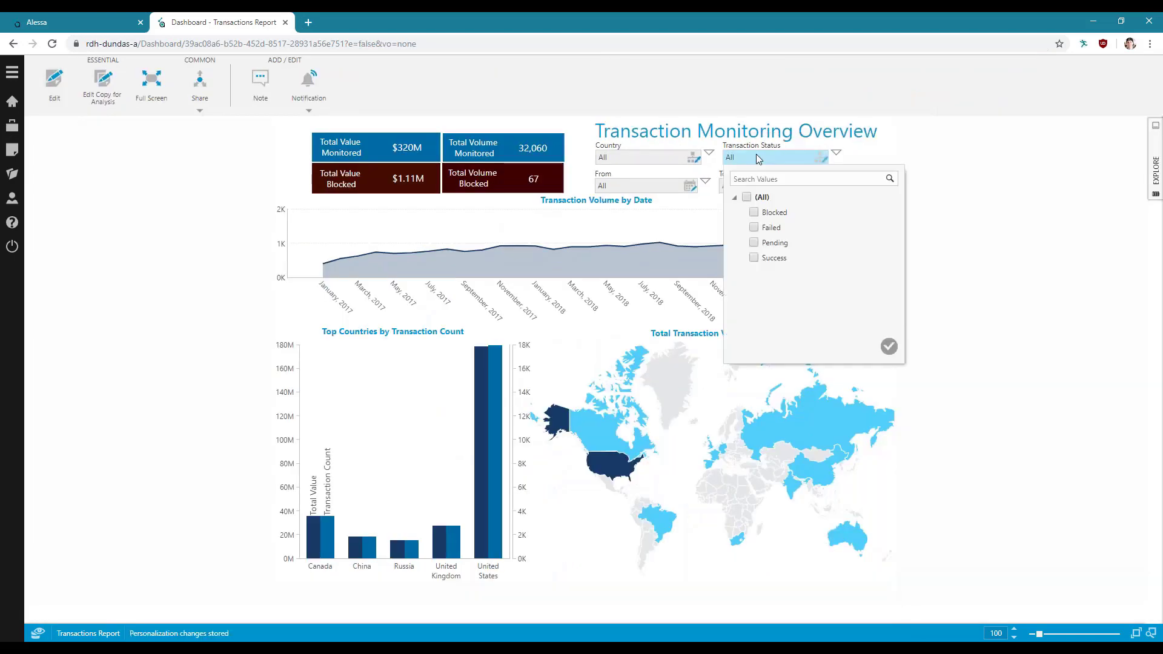
{"action": "left_click", "coordinate": [757, 215]}
{"action": "left_click", "coordinate": [889, 346]}
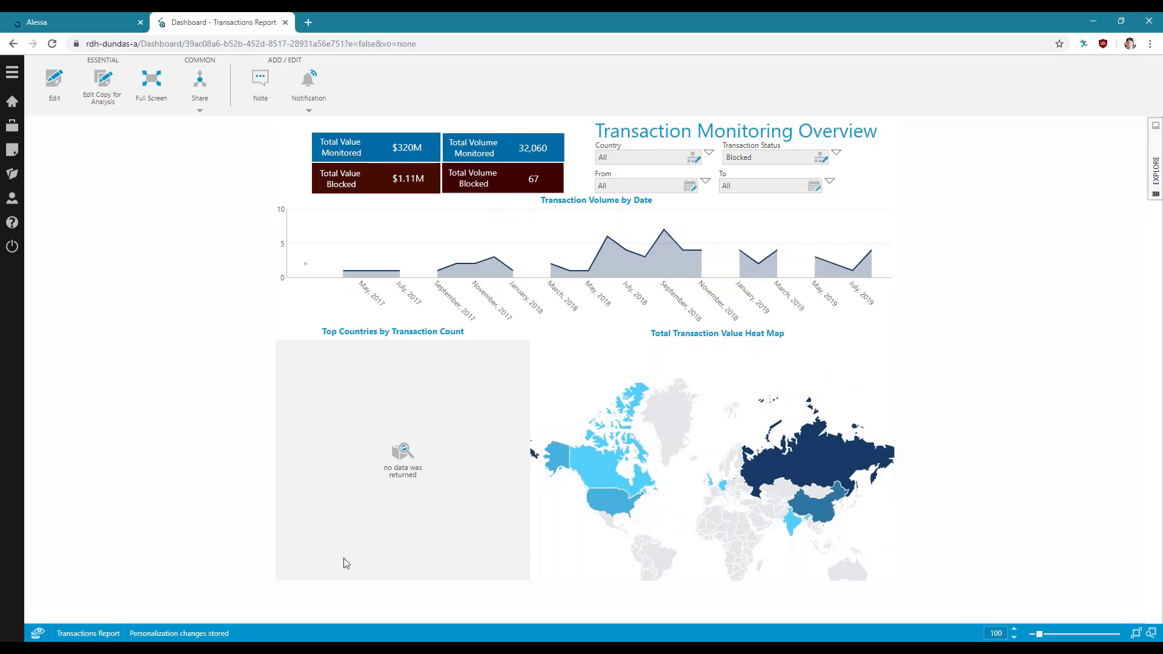
Step: Include all Transaction Status values in the Transactions Report filter and return the report to edit mode
{"action": "left_click", "coordinate": [813, 158]}
{"action": "left_click", "coordinate": [754, 227]}
{"action": "left_click", "coordinate": [754, 243]}
{"action": "left_click", "coordinate": [754, 258]}
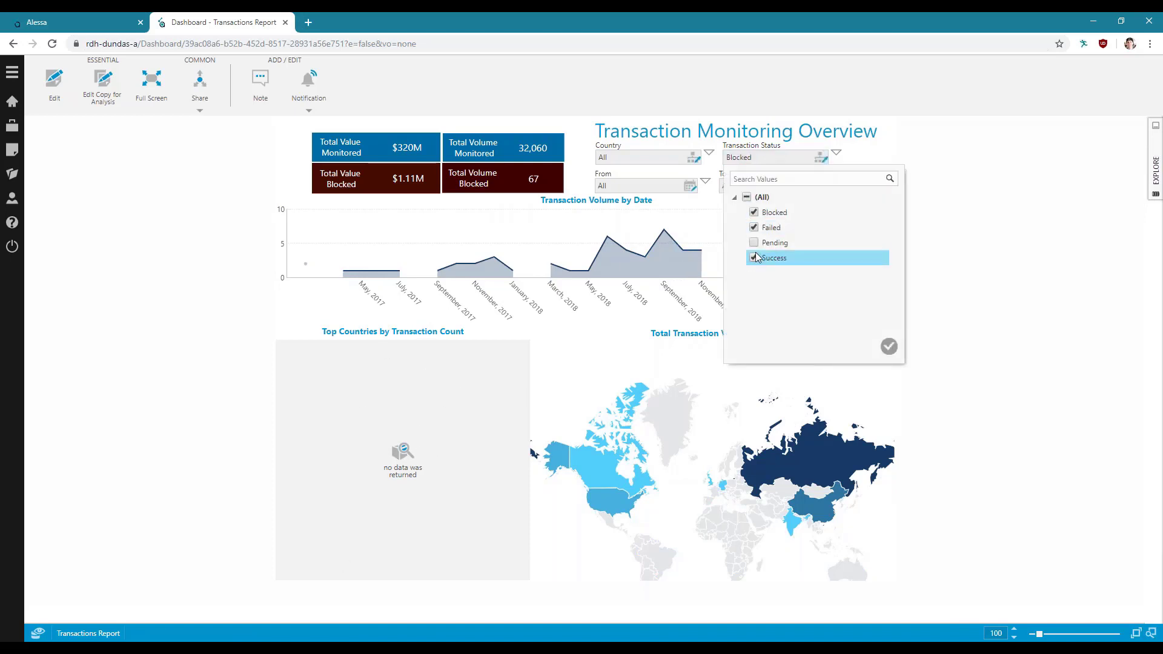
{"action": "left_click", "coordinate": [889, 345]}
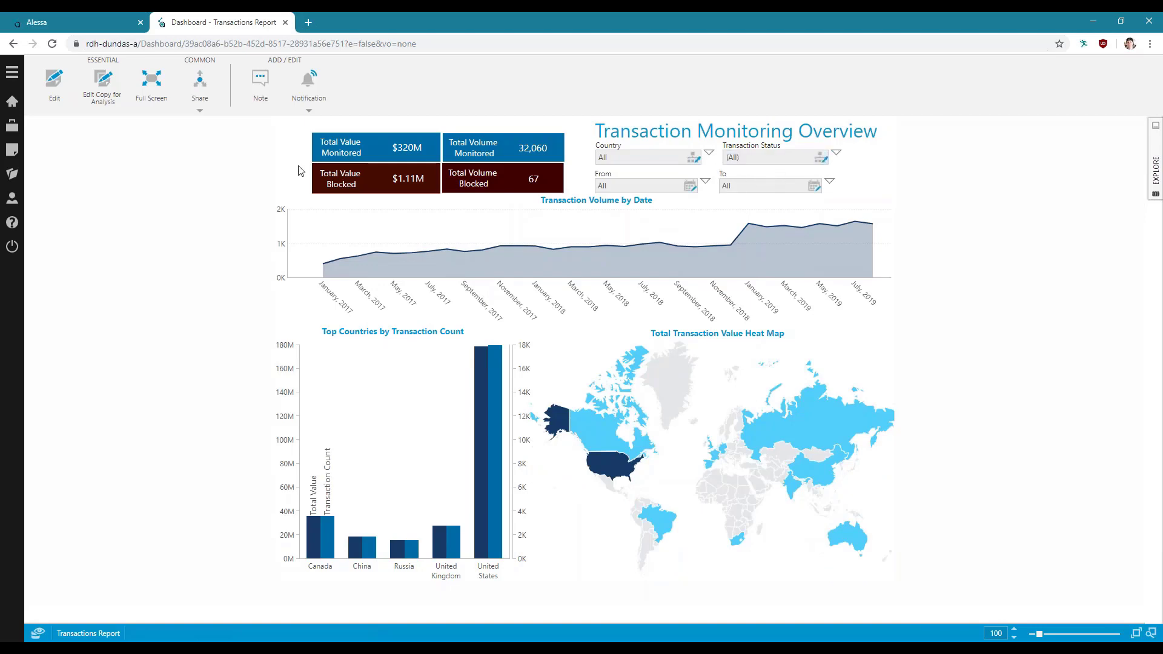
{"action": "left_click", "coordinate": [54, 91]}
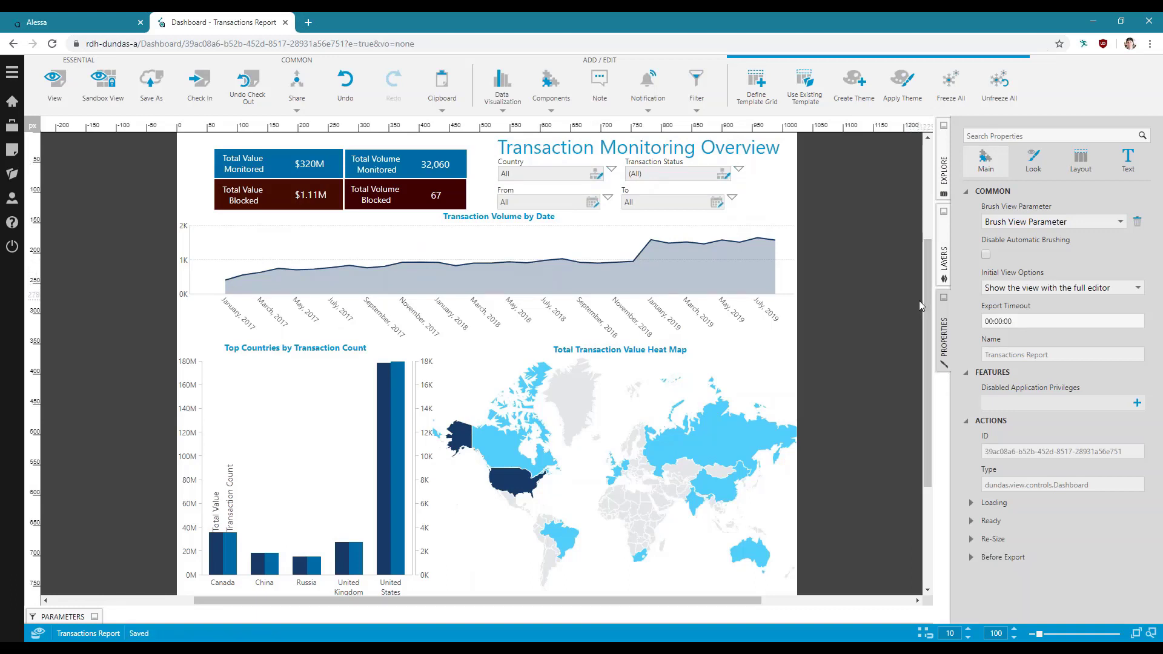
Step: Try re-visualizing the Top Countries by Transaction Count chart as a table, and undo the conversion
{"action": "left_click", "coordinate": [343, 433]}
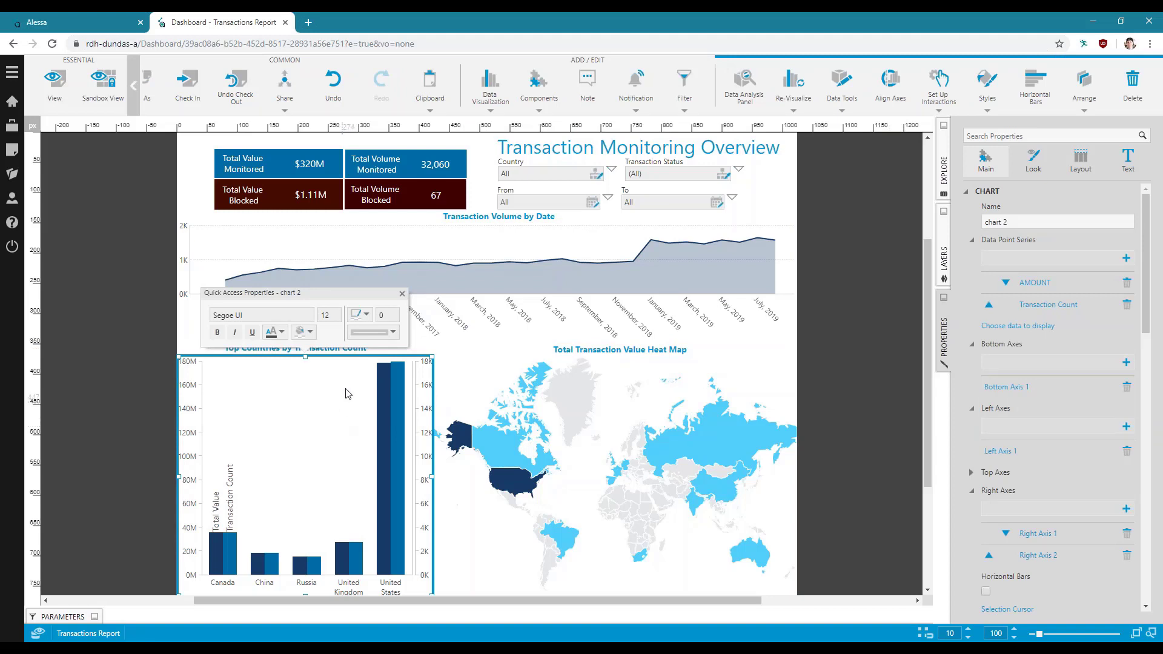
{"action": "left_click", "coordinate": [806, 109]}
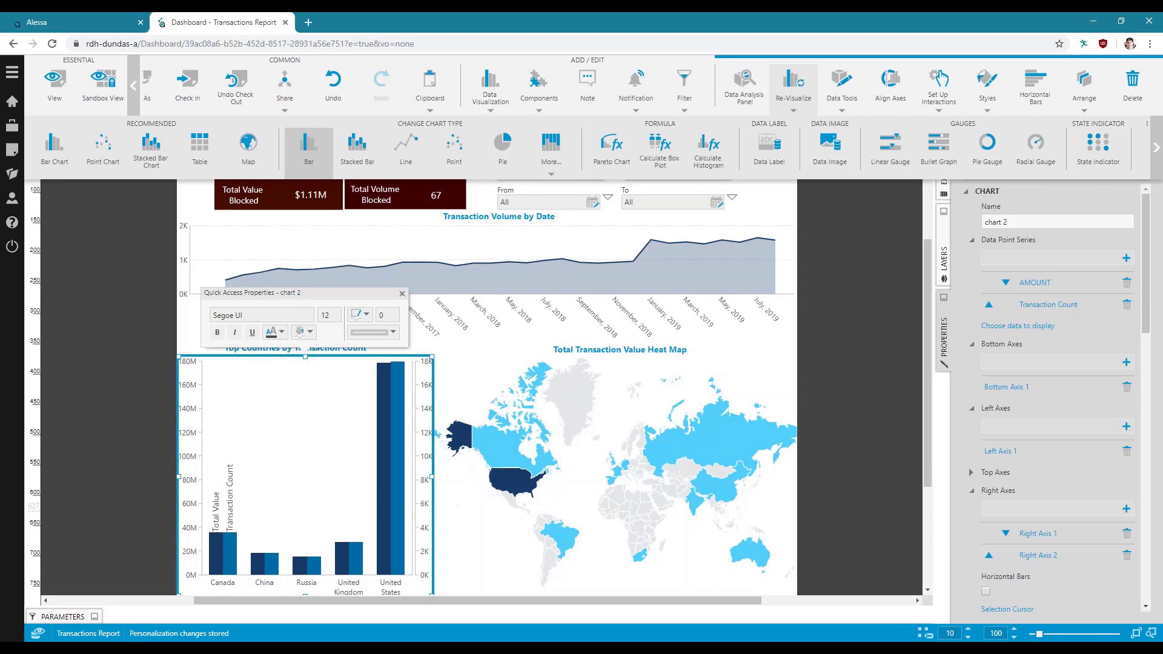
{"action": "left_click", "coordinate": [200, 151]}
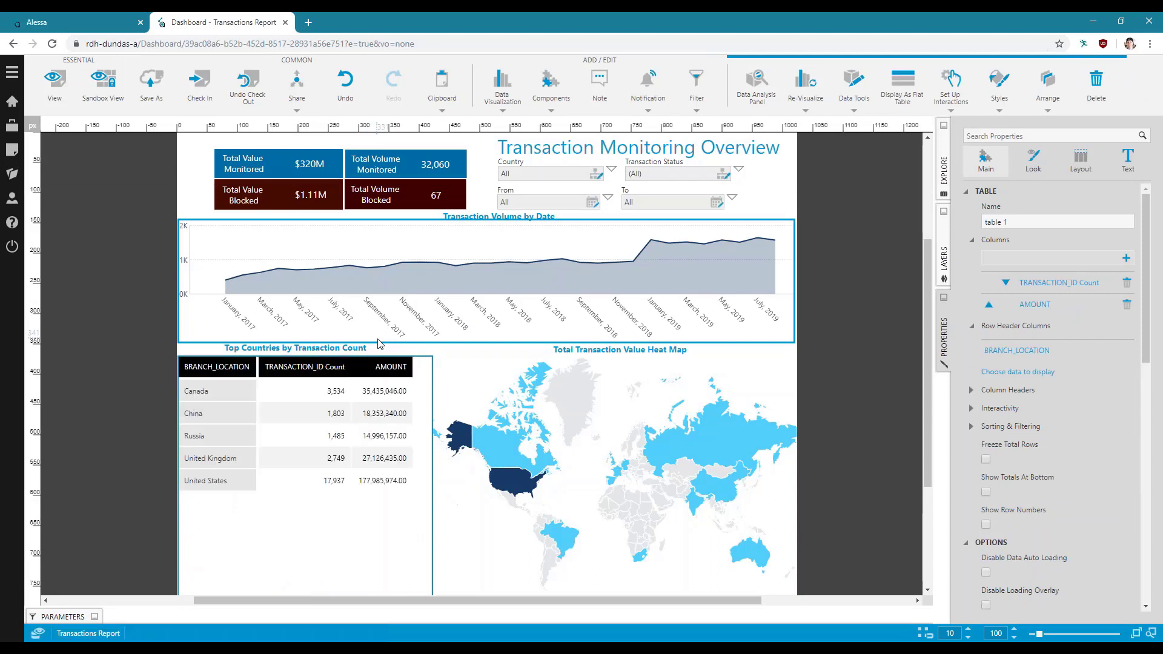
{"action": "left_click", "coordinate": [356, 90]}
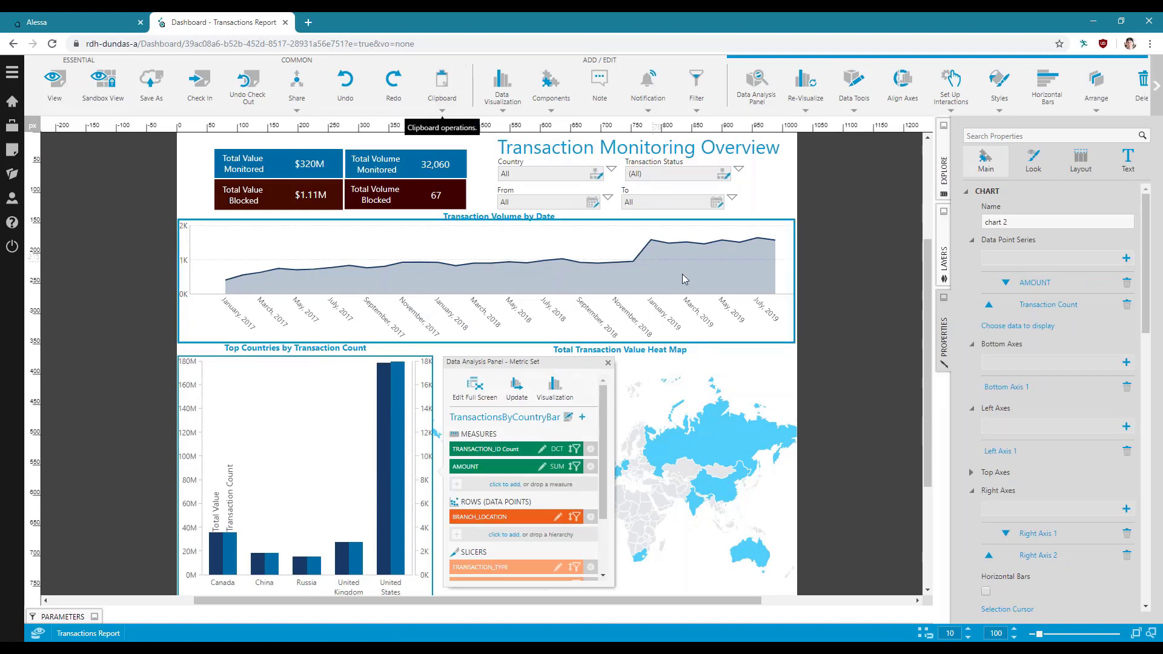
{"action": "left_click", "coordinate": [867, 282]}
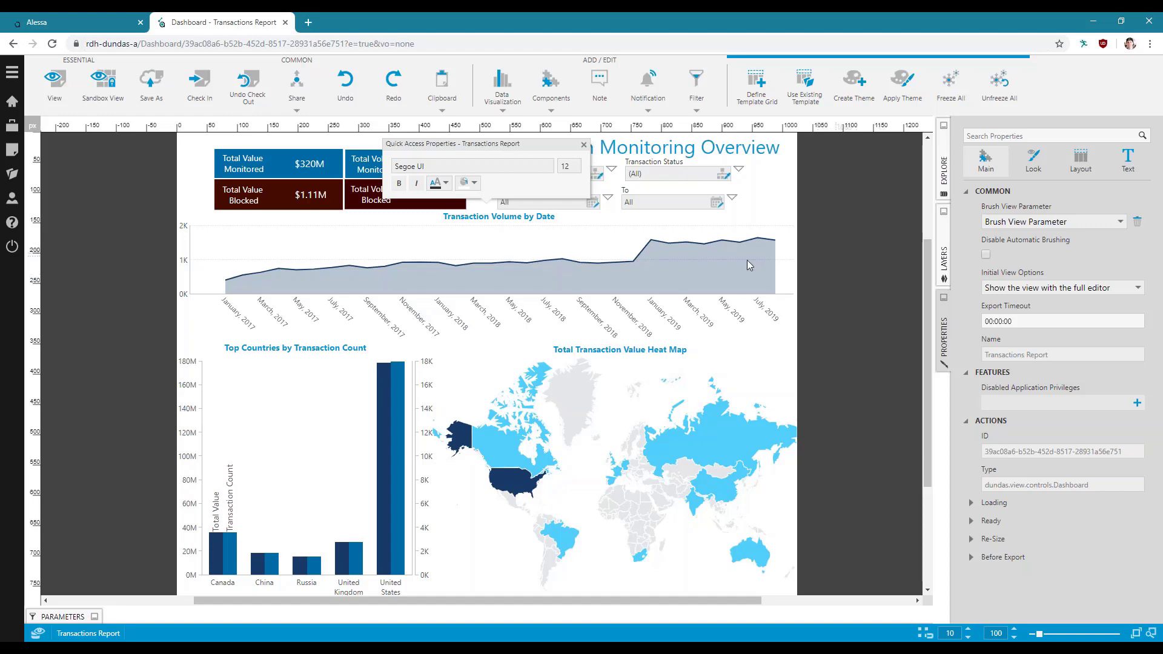
Step: Check in the Transactions Report with the comment "added transaction status filter"
{"action": "left_click", "coordinate": [207, 96]}
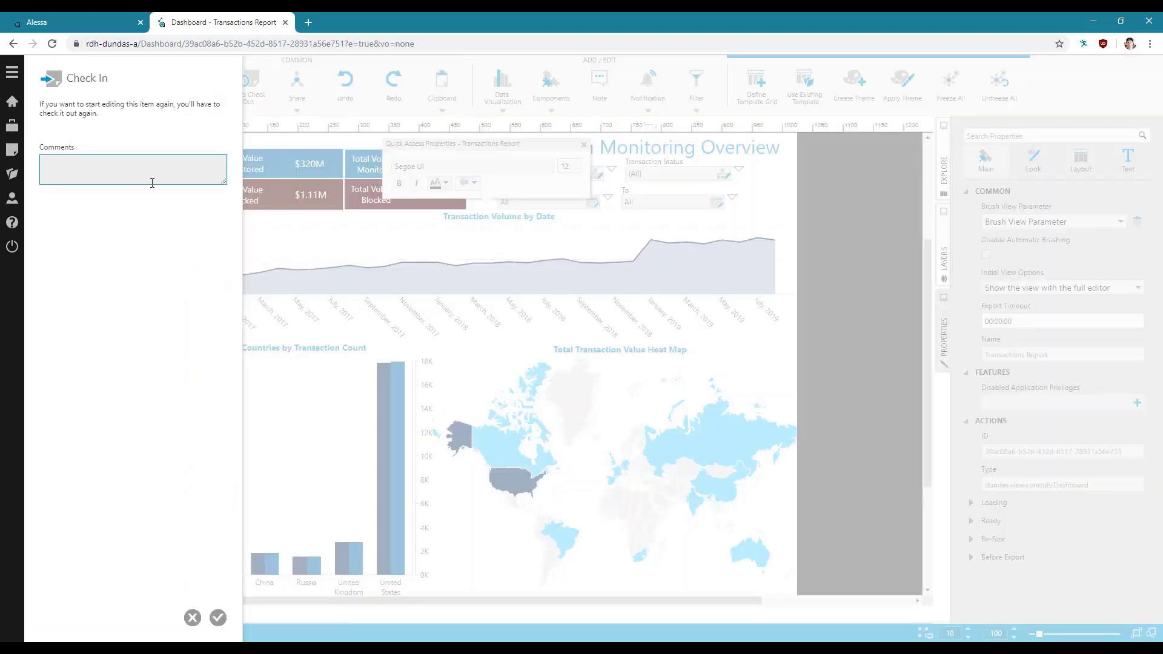
{"action": "type", "text": "add edtransaction status filter"}
{"action": "left_click", "coordinate": [218, 618]}
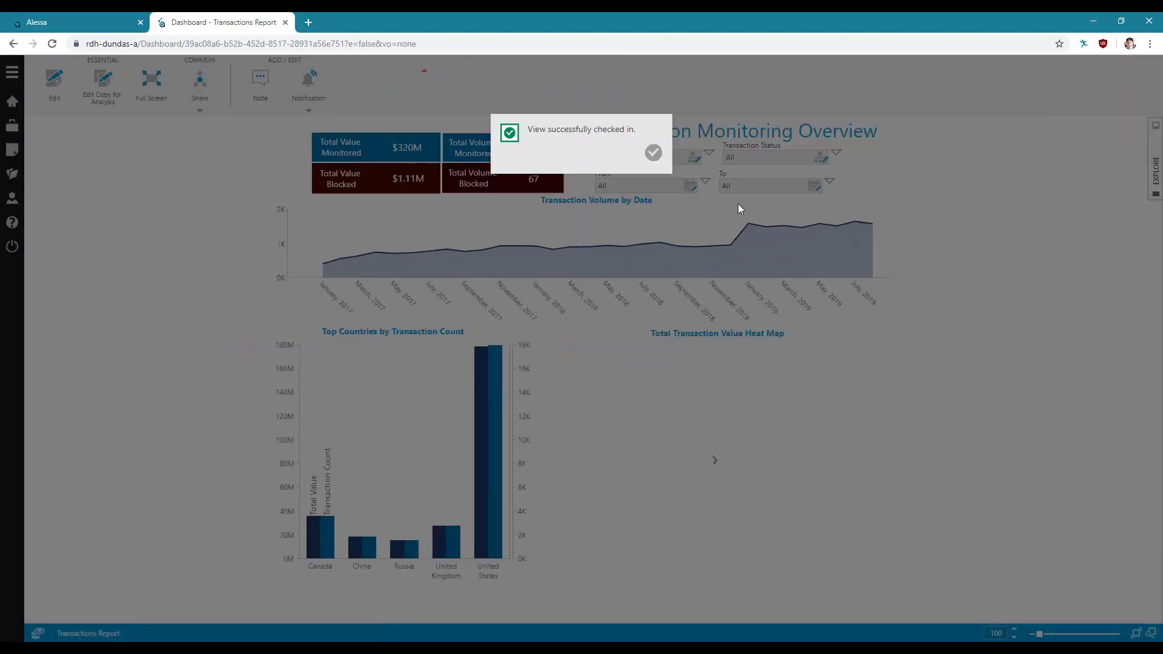
{"action": "left_click", "coordinate": [653, 153]}
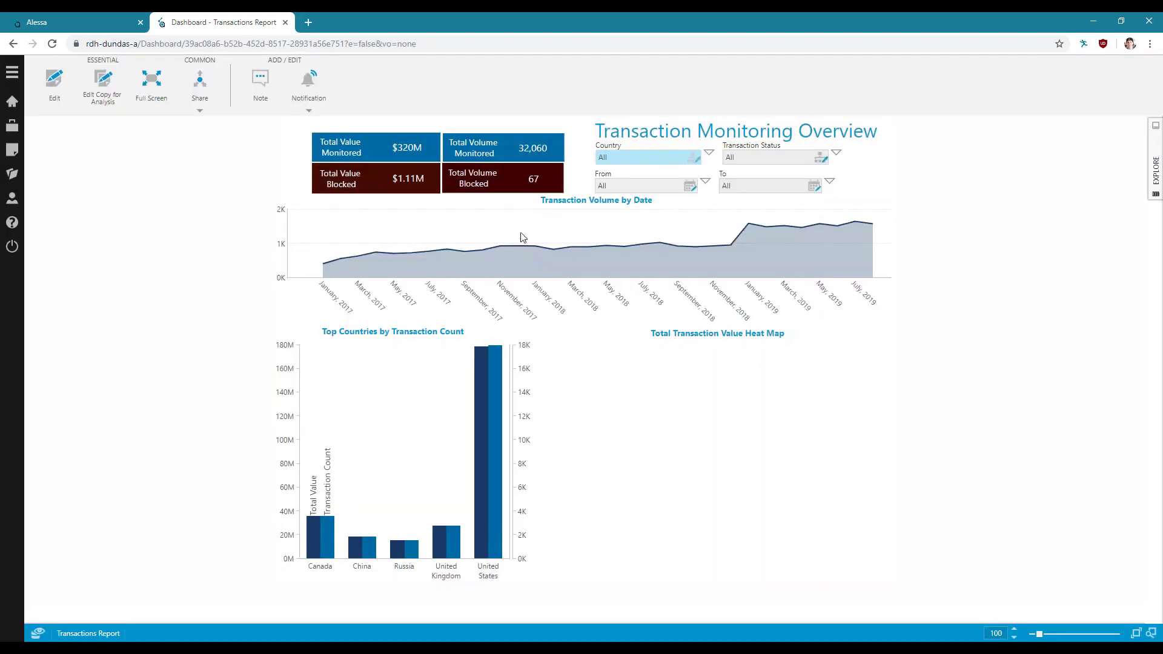
Step: Switch to Alessa, refresh the Transaction Screening dashboard and filter its Transaction Status to Success, Pending and Failed
{"action": "left_click", "coordinate": [76, 22]}
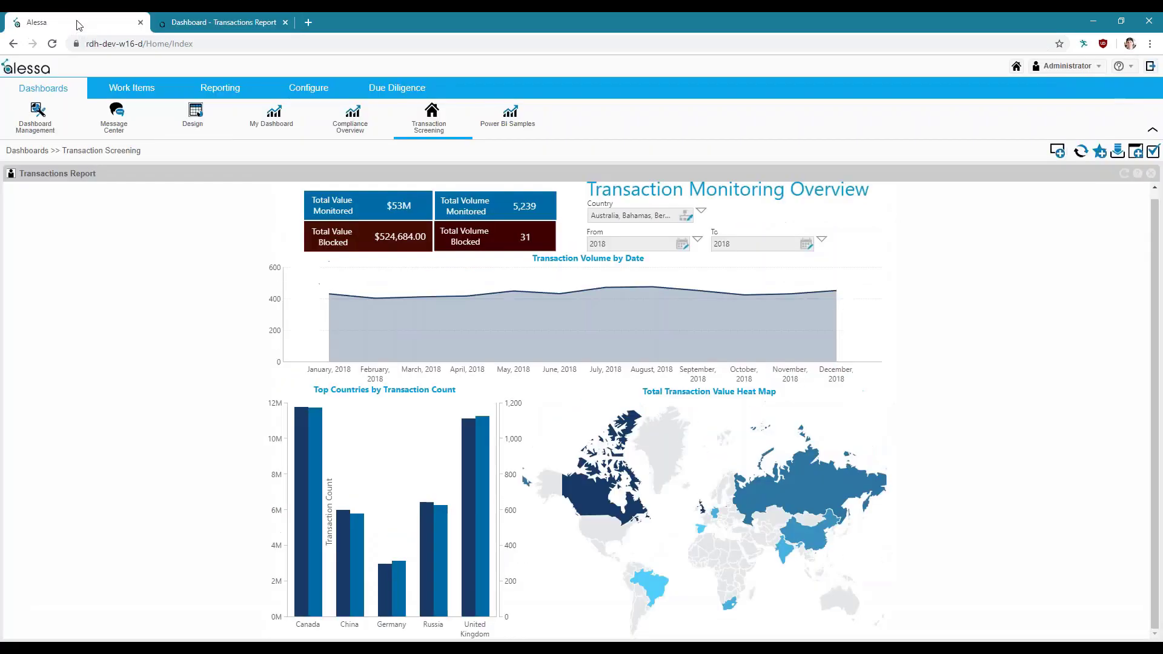
{"action": "left_click", "coordinate": [1081, 151]}
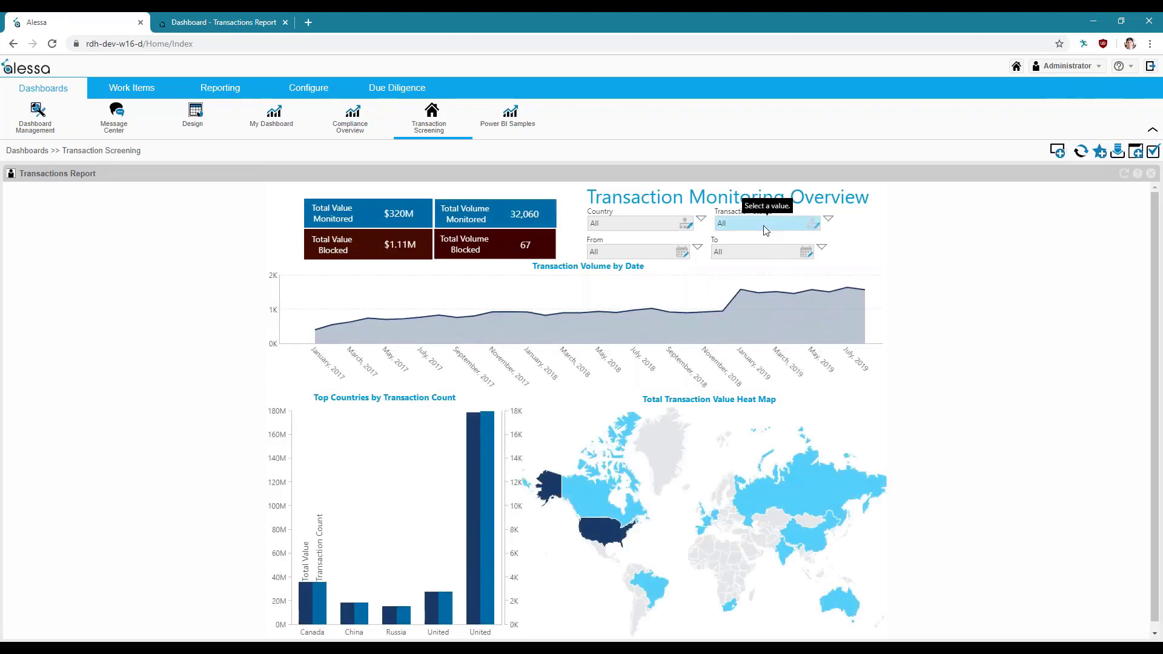
{"action": "left_click", "coordinate": [764, 227]}
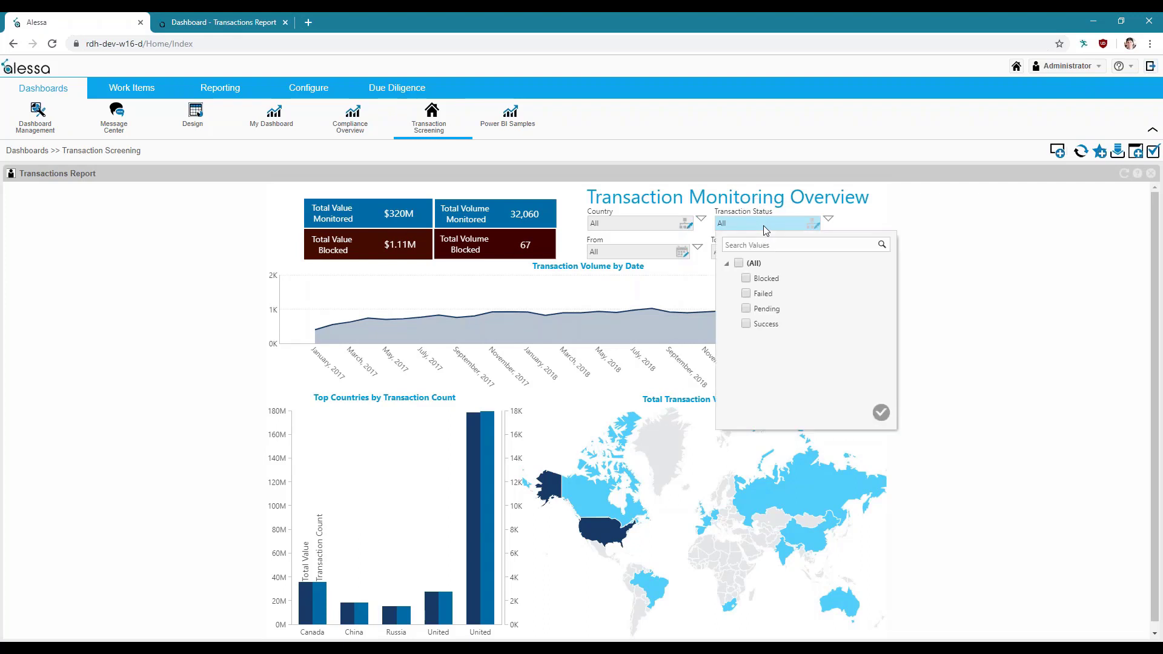
{"action": "left_click", "coordinate": [758, 325]}
{"action": "left_click", "coordinate": [757, 309]}
{"action": "left_click", "coordinate": [757, 293]}
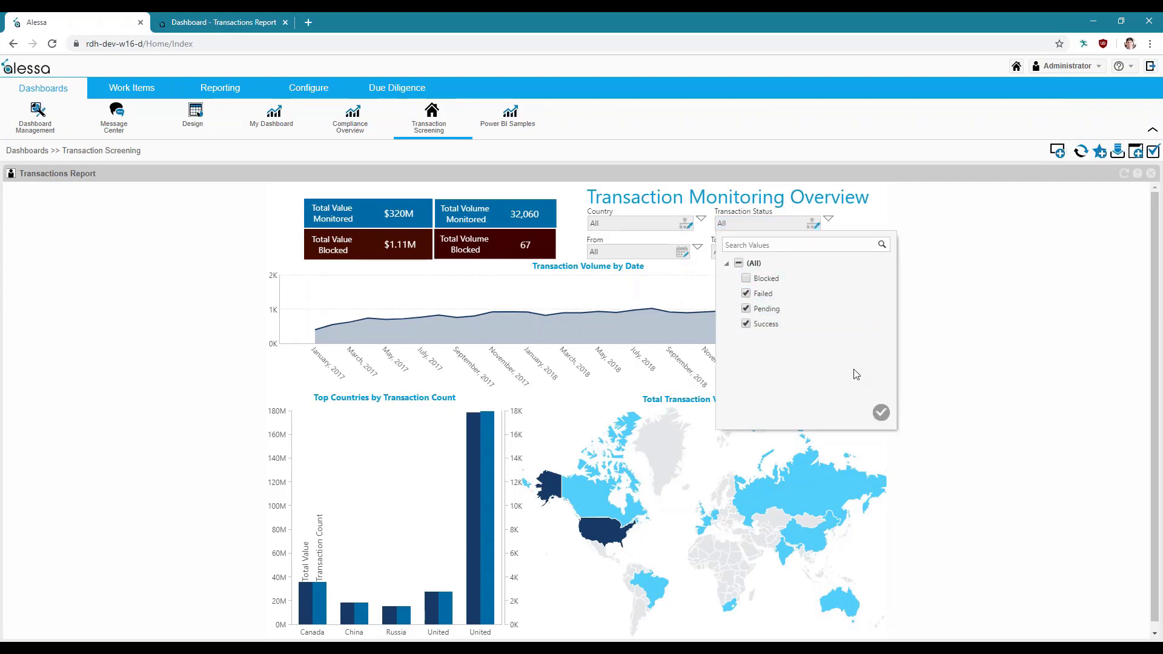
{"action": "left_click", "coordinate": [882, 411]}
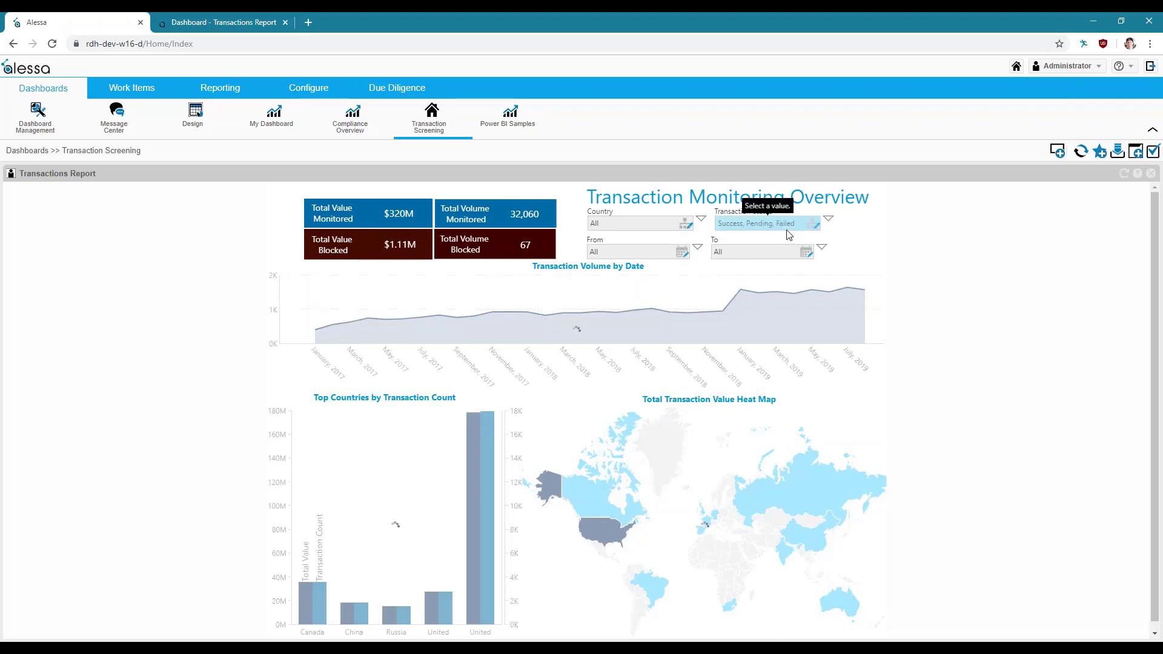
Step: Reset the Transaction Status filter on the Transaction Screening dashboard to include all statuses
{"action": "left_click", "coordinate": [788, 229]}
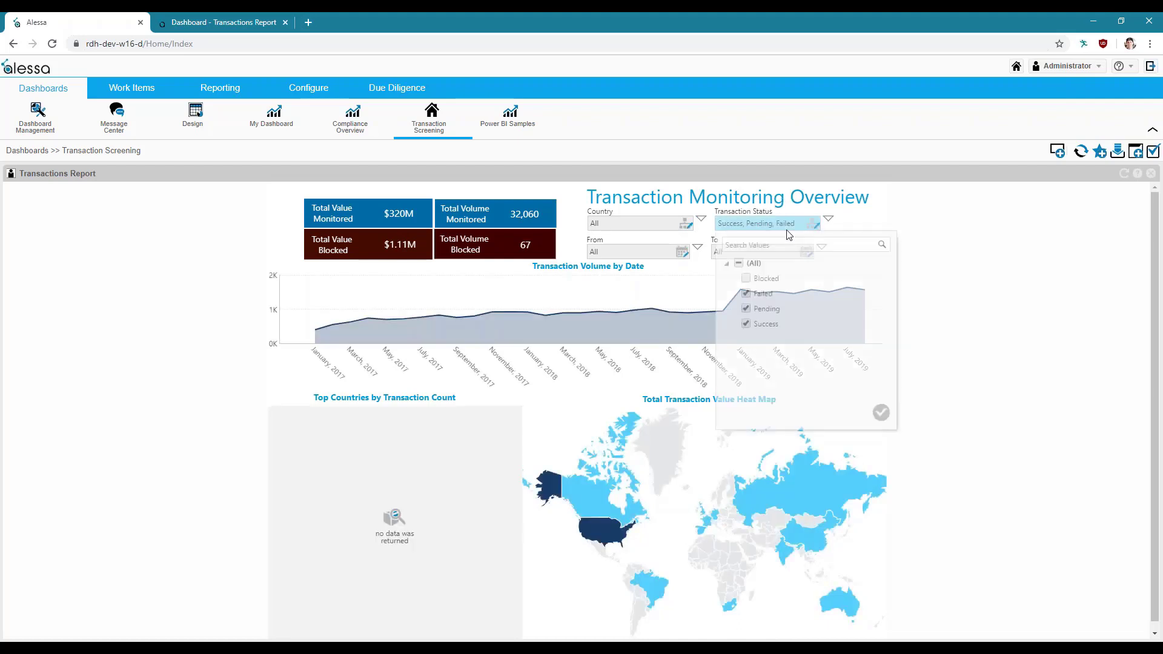
{"action": "left_click", "coordinate": [744, 267]}
{"action": "left_click", "coordinate": [881, 413]}
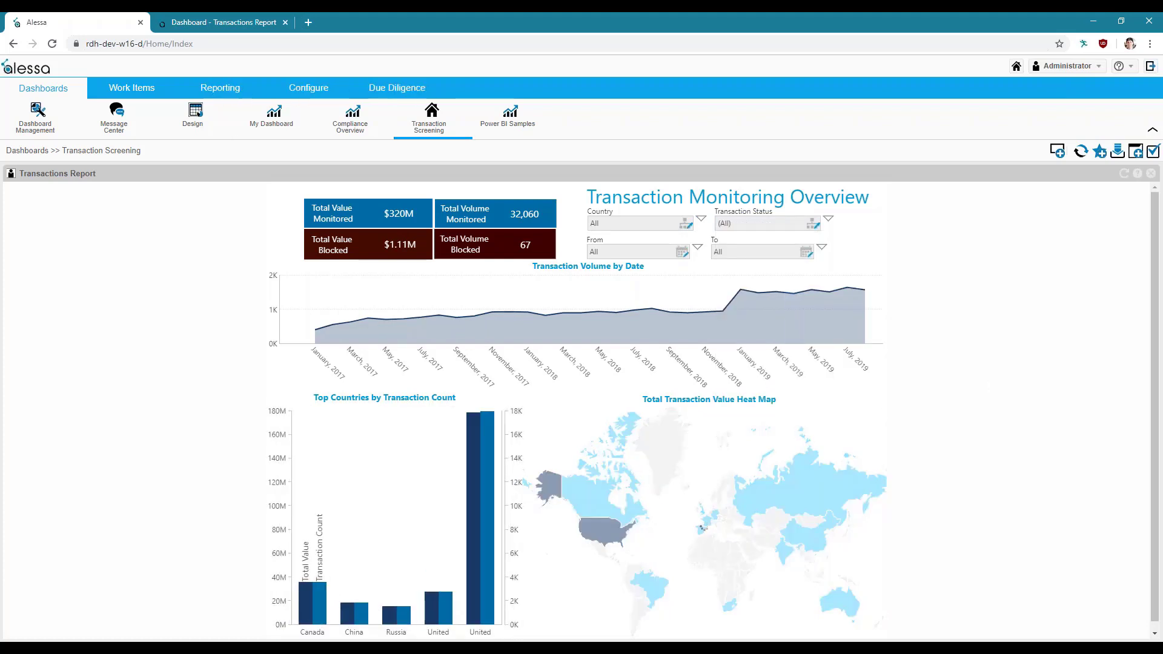
Step: Switch back to the Dundas dashboard designer, go to its home page and open the Transactions Report from Favorites
{"action": "left_click", "coordinate": [226, 23]}
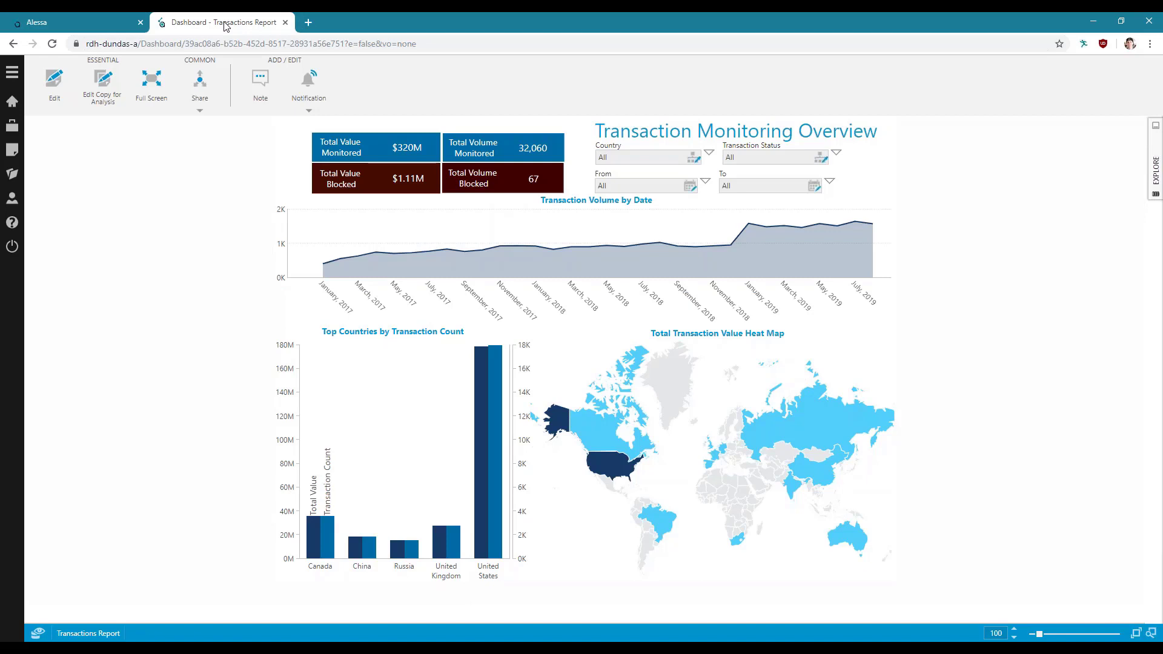
{"action": "left_click", "coordinate": [75, 25]}
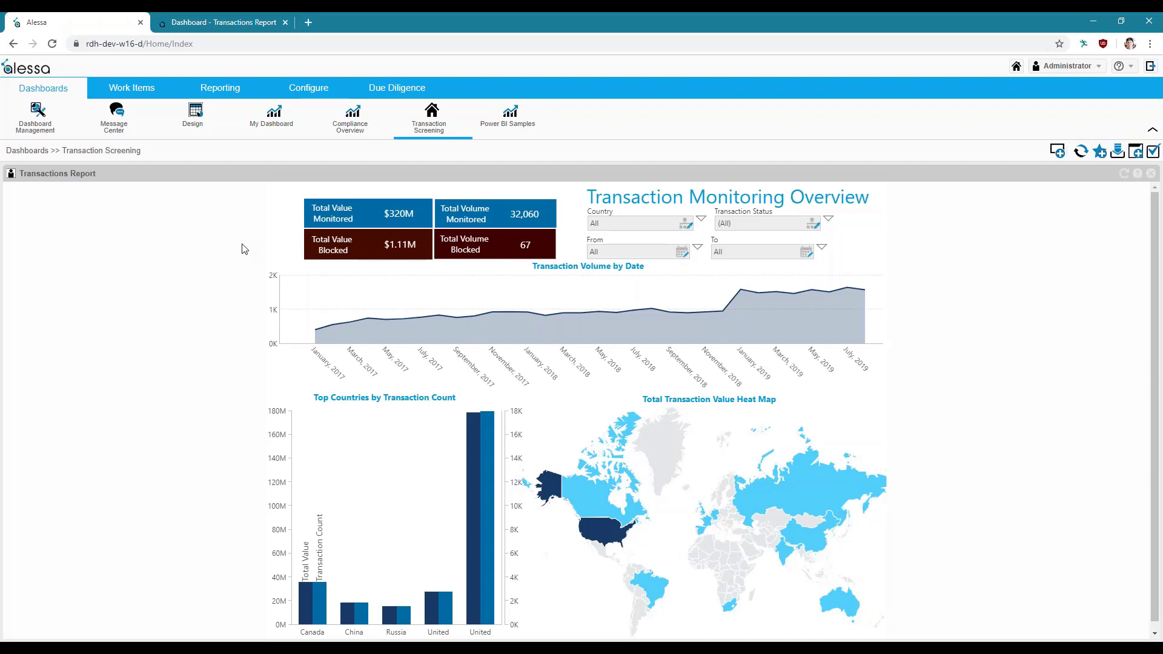
{"action": "left_click", "coordinate": [237, 25]}
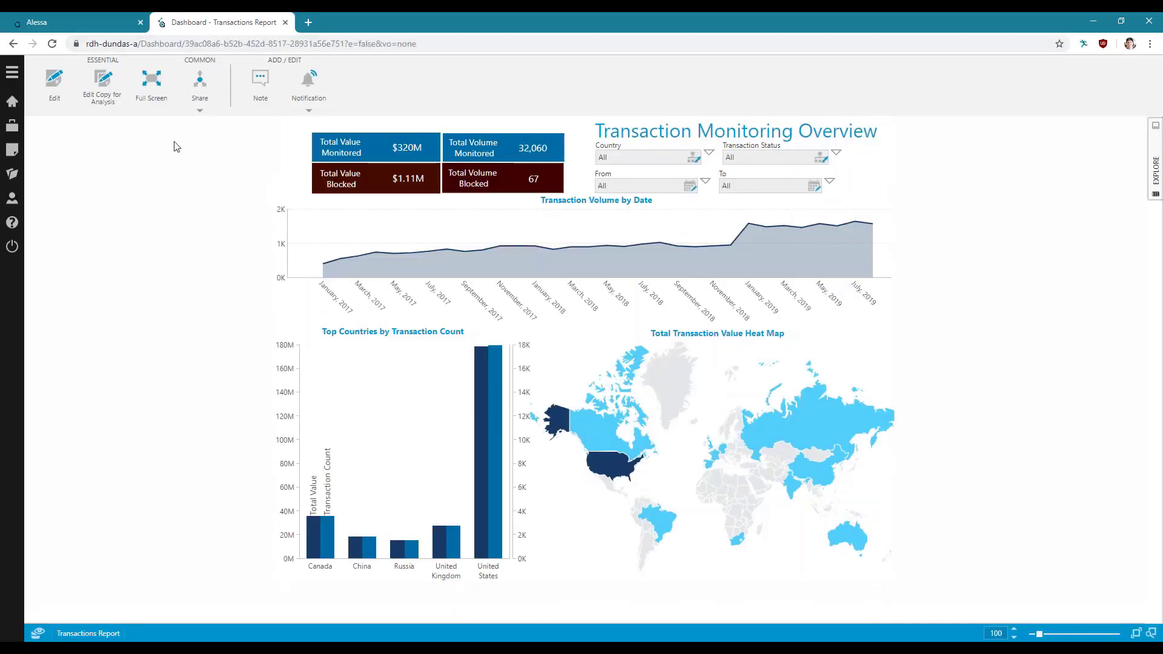
{"action": "left_click", "coordinate": [17, 103]}
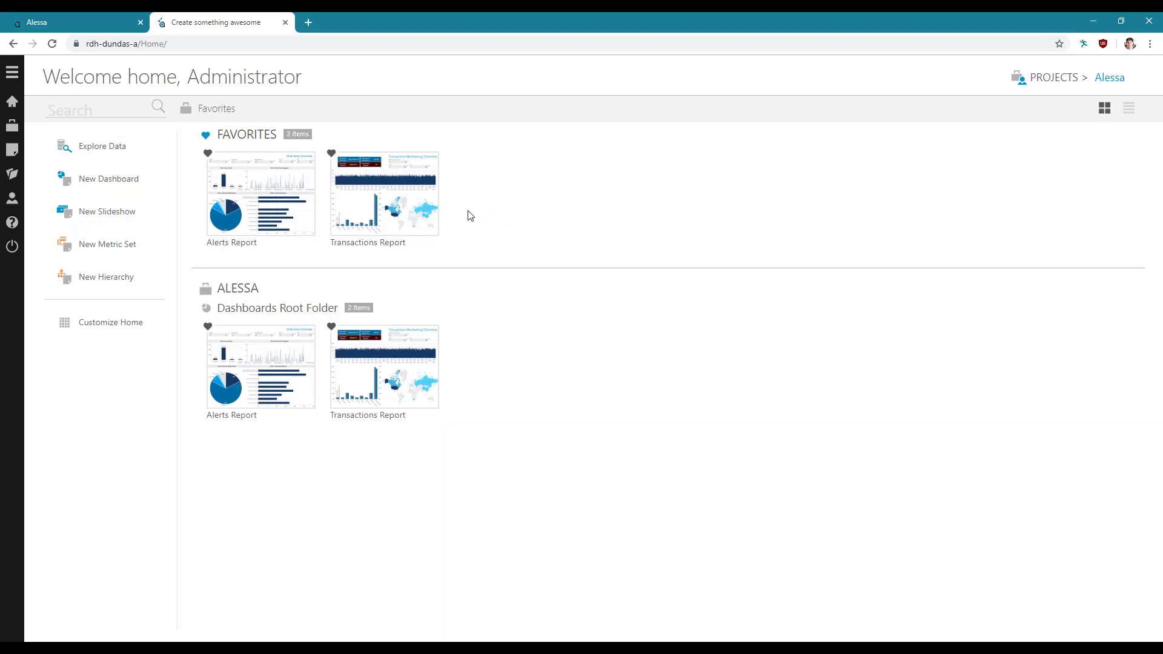
{"action": "left_click", "coordinate": [430, 217]}
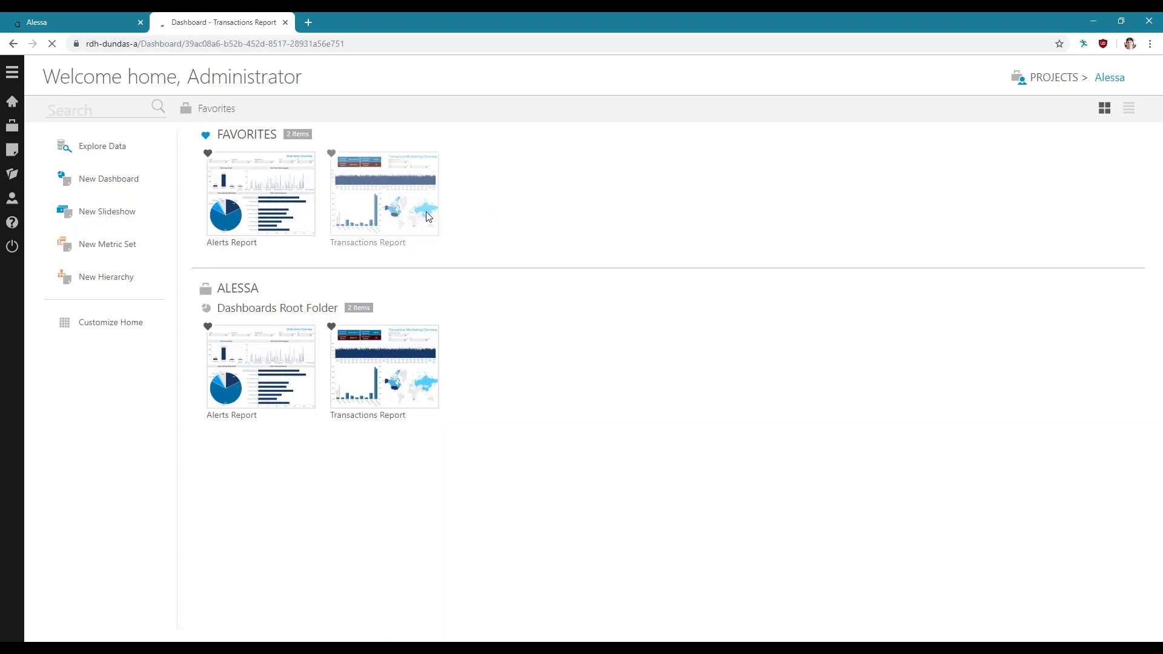